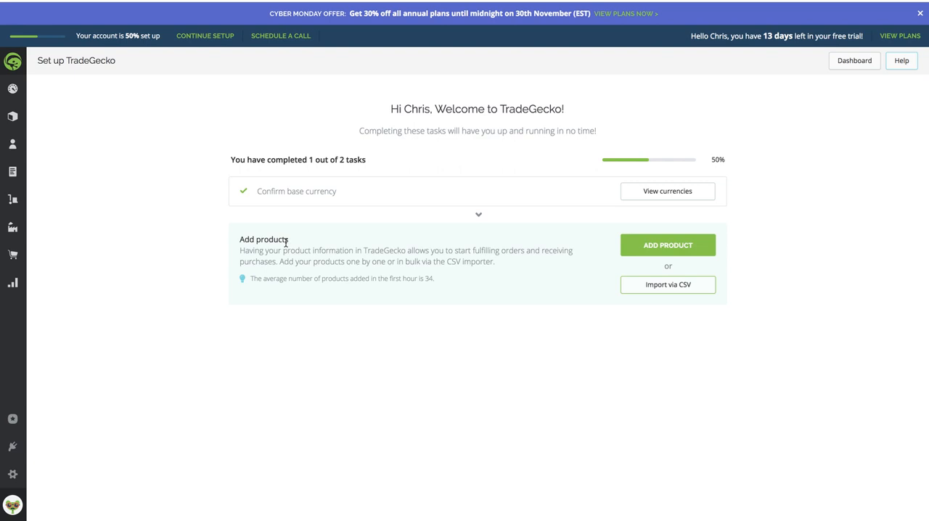
- Find the Katana integration in the TradeGecko app listing, get the app and authorize its access to the account
{"action": "mouse_move", "coordinate": [13, 475]}
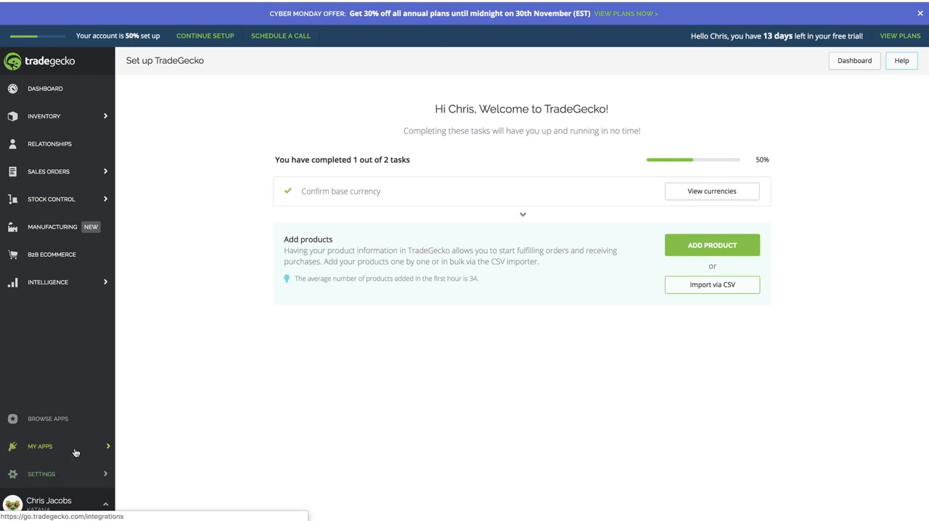
{"action": "left_click", "coordinate": [103, 450]}
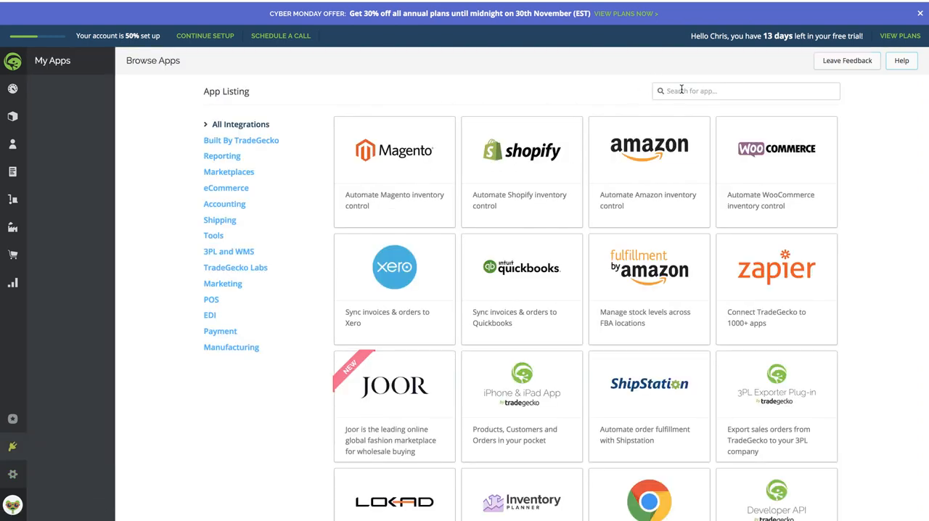
{"action": "left_click", "coordinate": [682, 90]}
{"action": "type", "text": "Katana"}
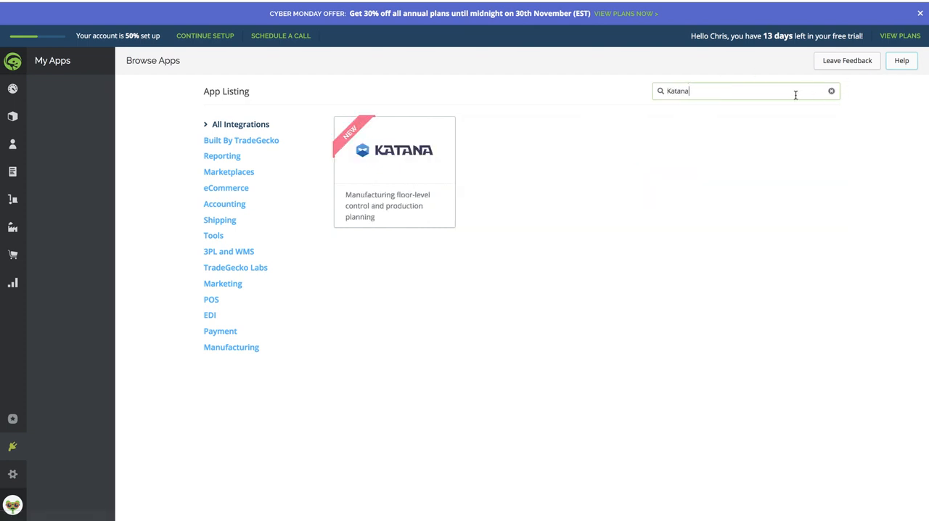
{"action": "left_click", "coordinate": [379, 166]}
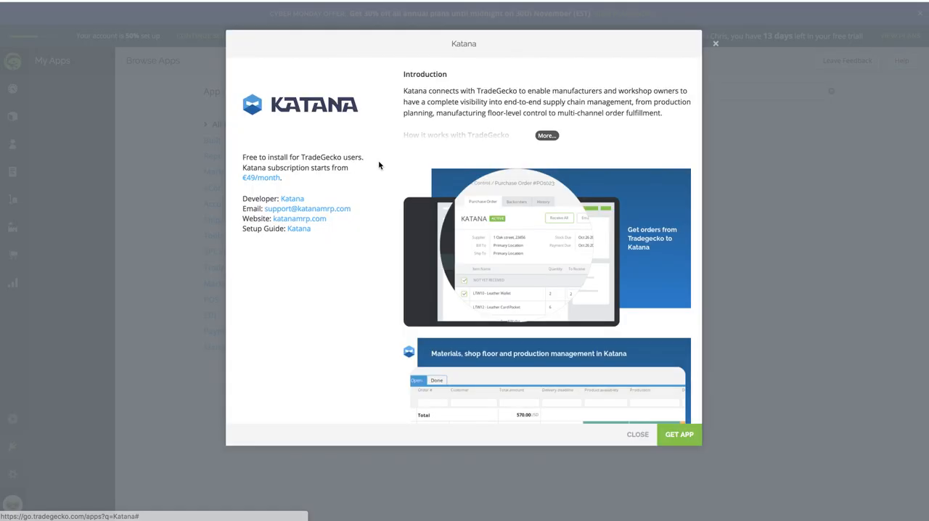
{"action": "left_click", "coordinate": [681, 435]}
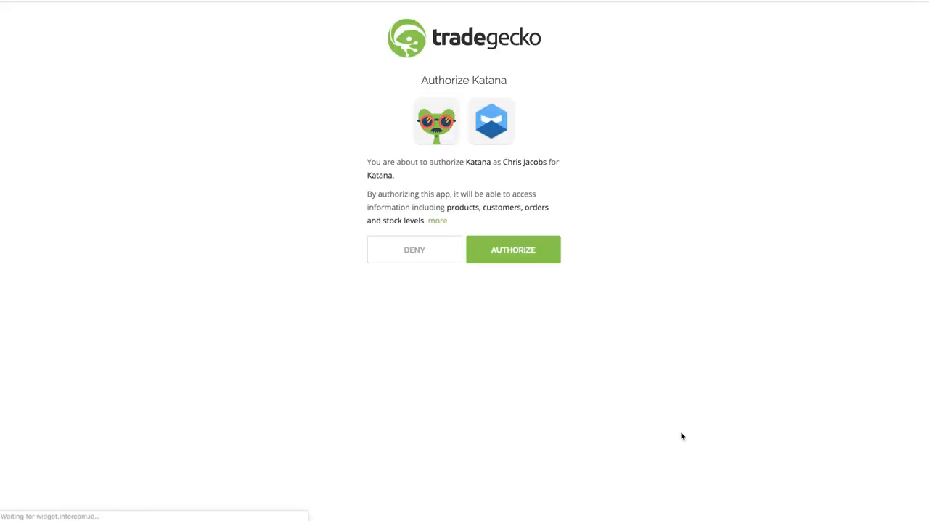
{"action": "left_click", "coordinate": [500, 253]}
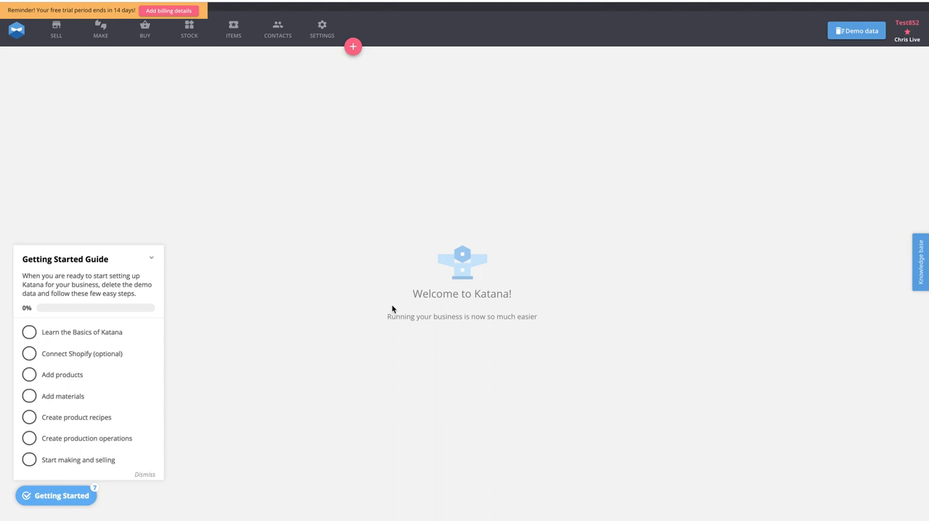
- Close the getting started guide and clear all preinstalled demo data from the Katana account
{"action": "left_click", "coordinate": [151, 257]}
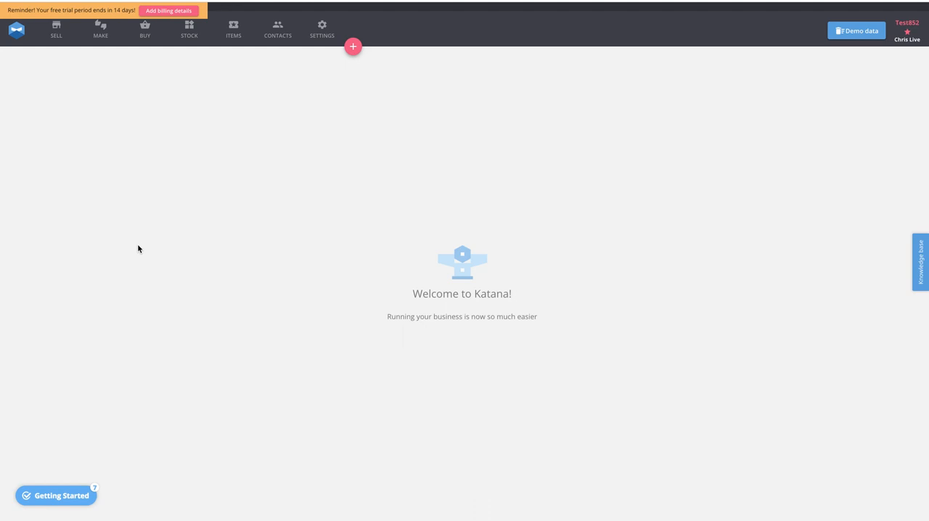
{"action": "left_click", "coordinate": [864, 35]}
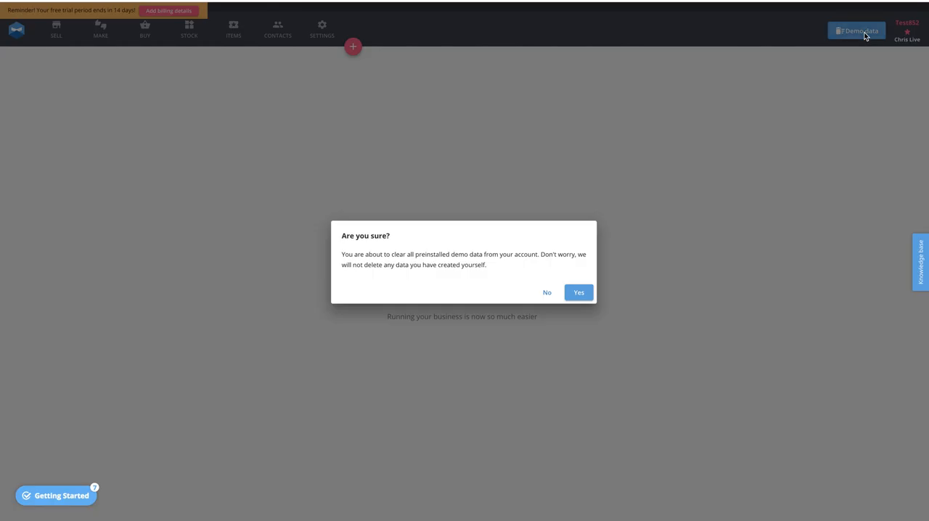
{"action": "left_click", "coordinate": [580, 294]}
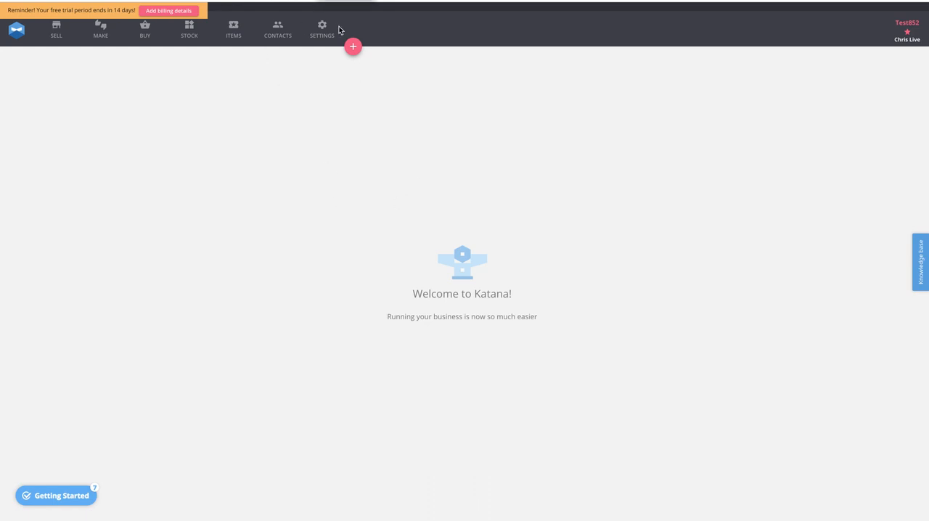
- Create a material card named Blue Dye with unit of measure l and a default purchase price of 20 USD
{"action": "left_click", "coordinate": [353, 47]}
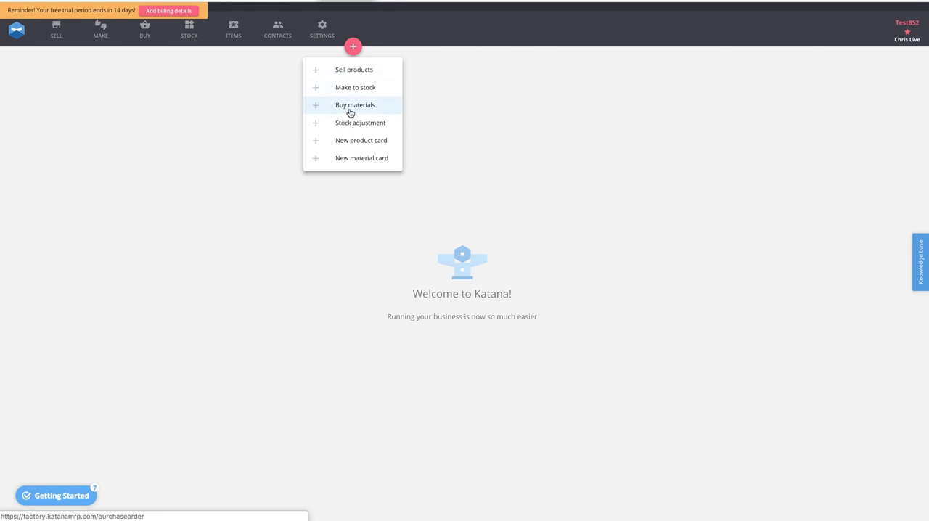
{"action": "left_click", "coordinate": [355, 158]}
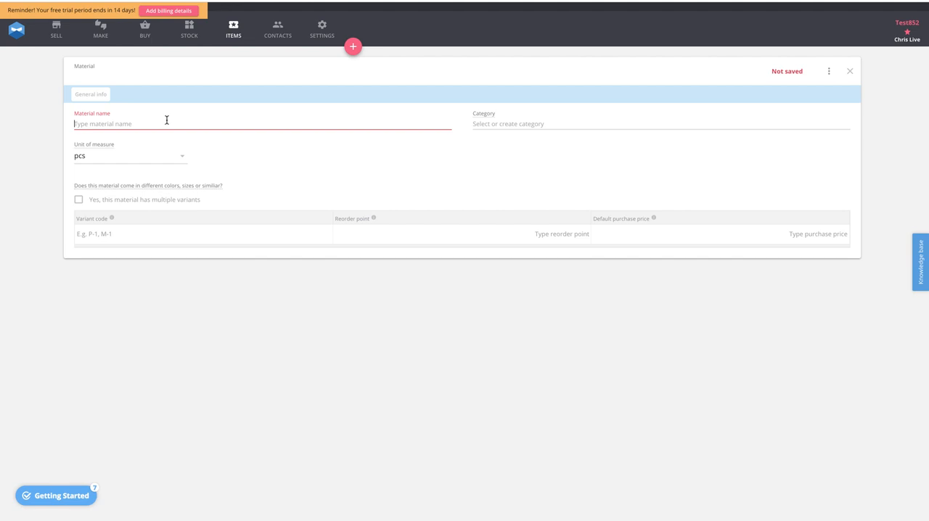
{"action": "left_click", "coordinate": [166, 119]}
{"action": "type", "text": "D"}
{"action": "type", "text": "lue Dye"}
{"action": "left_click", "coordinate": [172, 159]}
{"action": "left_click", "coordinate": [114, 89]}
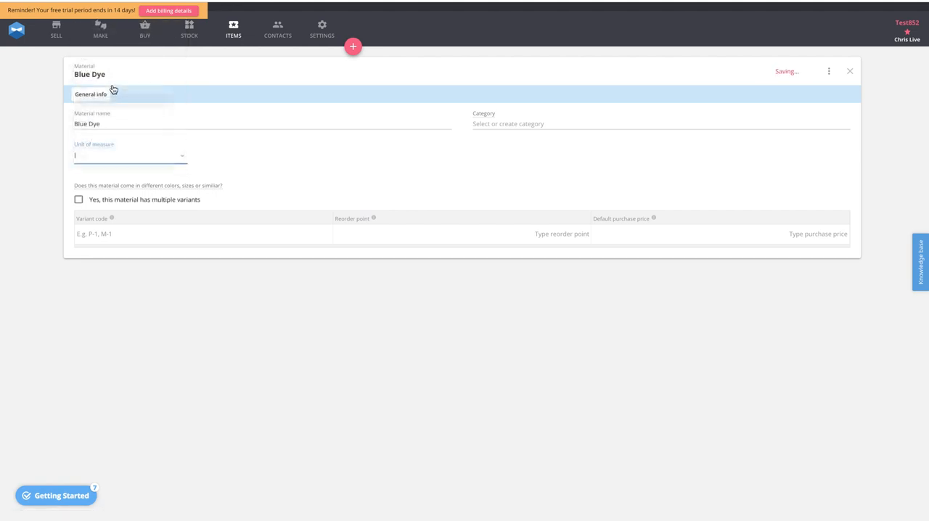
{"action": "left_click", "coordinate": [645, 230]}
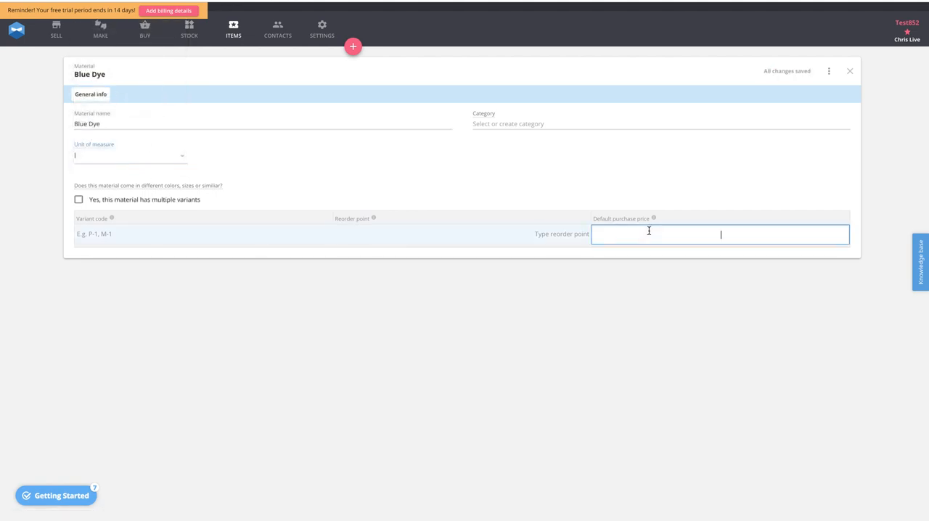
{"action": "type", "text": "20"}
{"action": "left_click", "coordinate": [690, 295]}
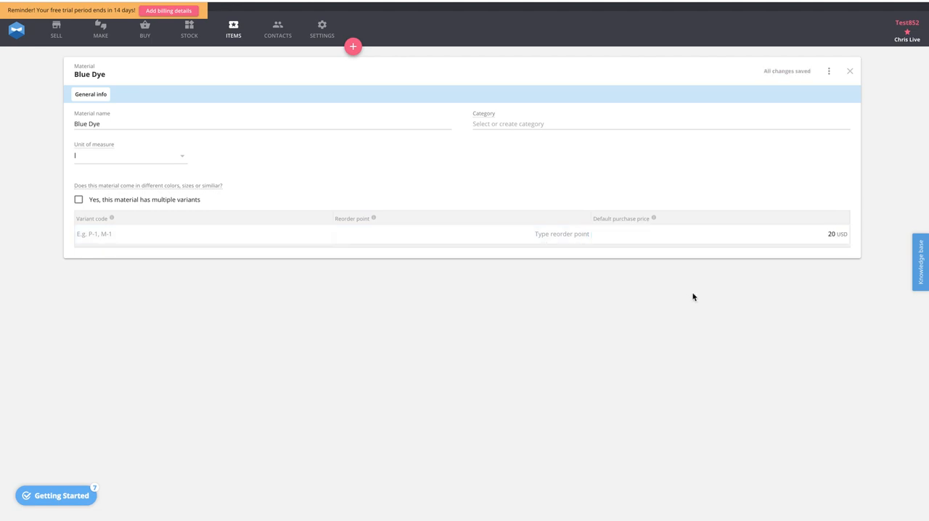
- Create a second material card named Plain T-shirts with a default purchase price of 2 USD
{"action": "left_click", "coordinate": [352, 46]}
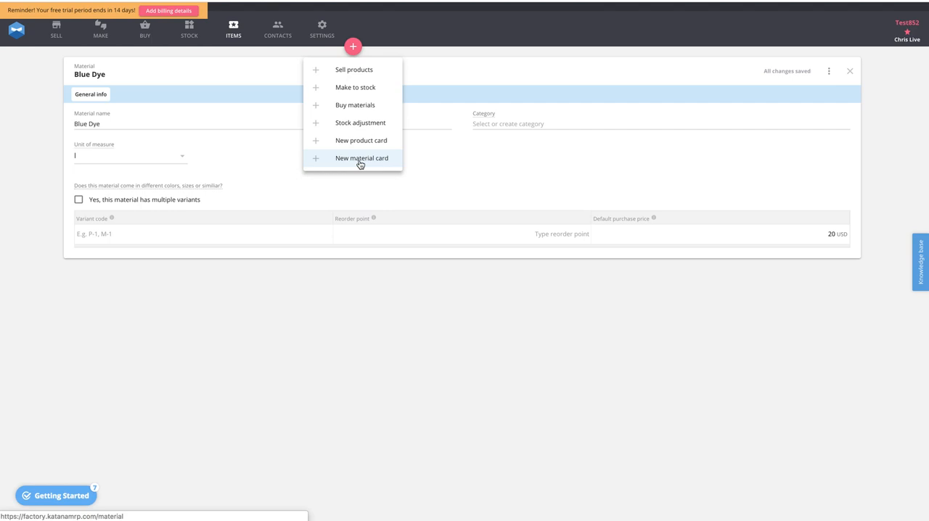
{"action": "left_click", "coordinate": [360, 159]}
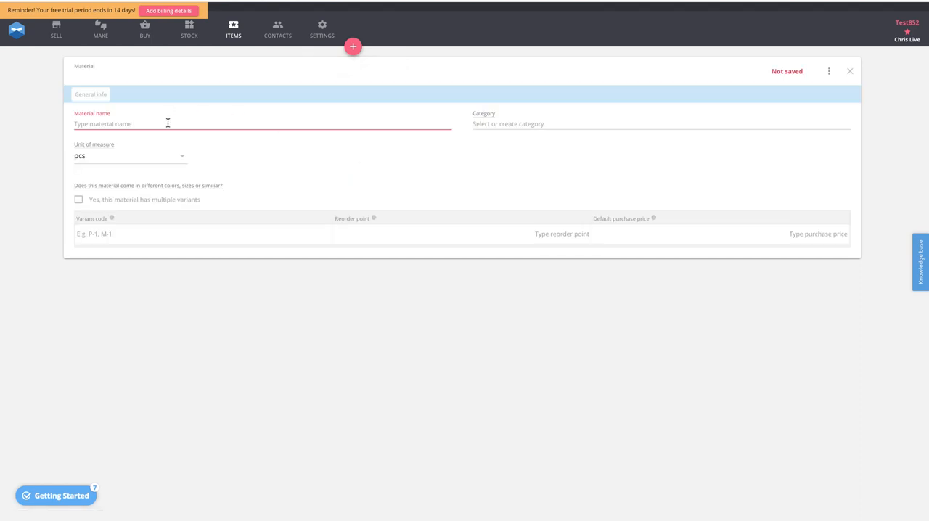
{"action": "type", "text": "Plain T-shirts"}
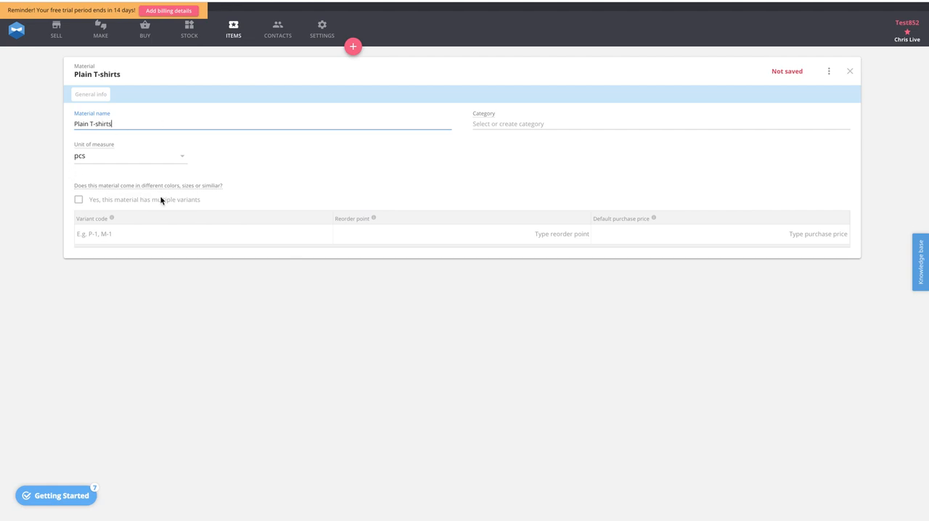
{"action": "left_click", "coordinate": [753, 236]}
{"action": "type", "text": "2"}
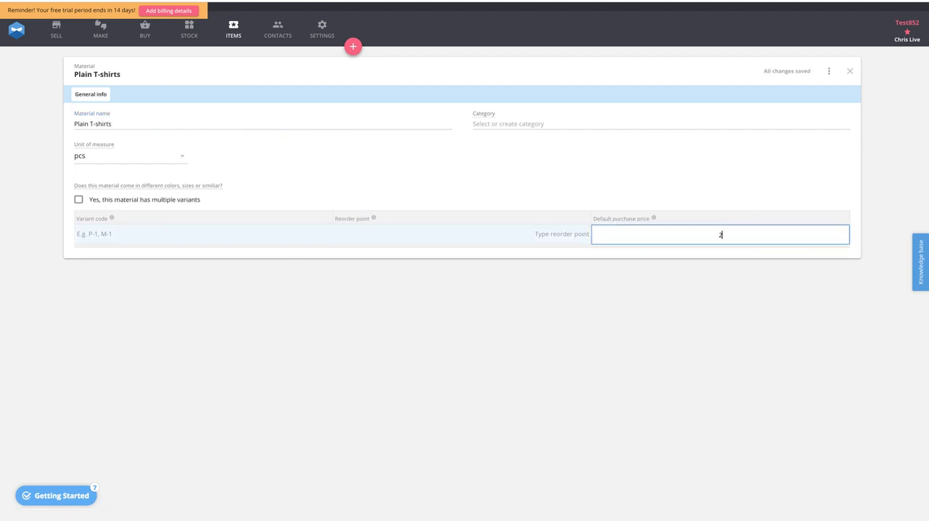
{"action": "left_click", "coordinate": [743, 298]}
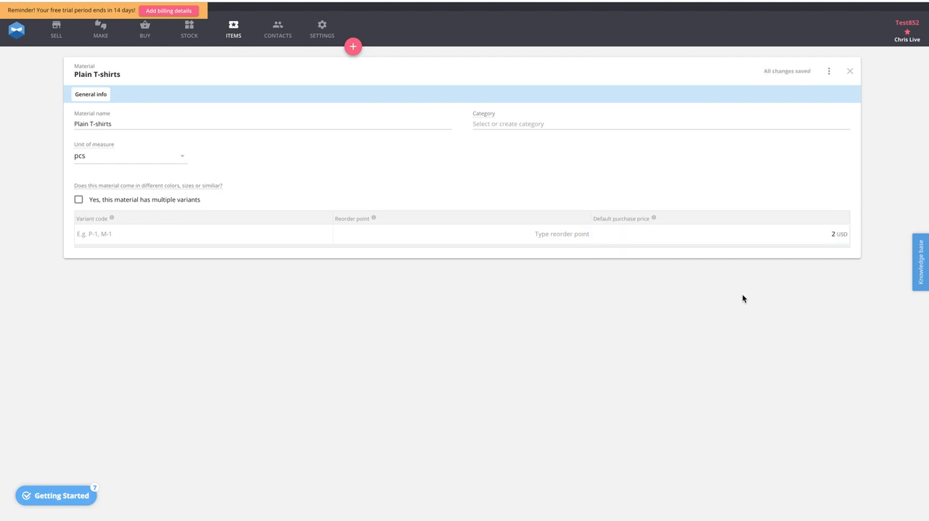
- Create a new product card named Blue T-shirt
{"action": "mouse_move", "coordinate": [356, 47]}
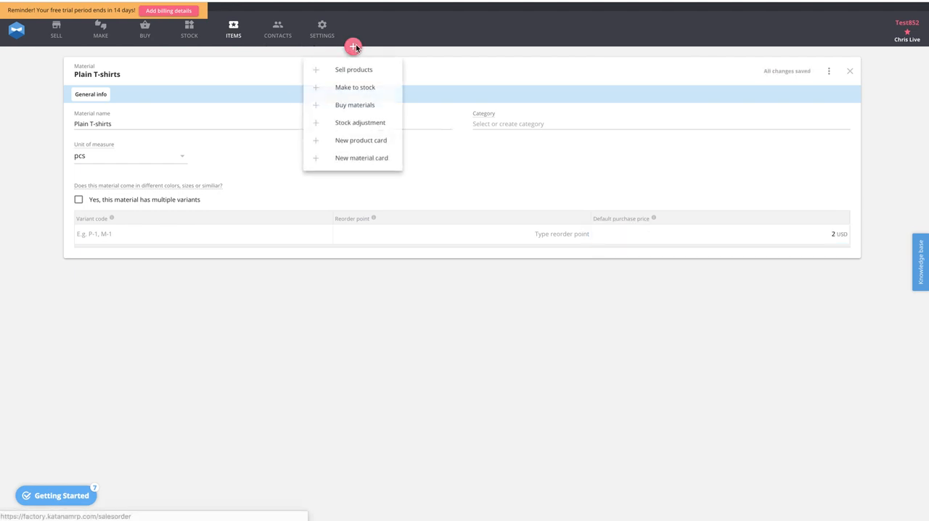
{"action": "left_click", "coordinate": [356, 141]}
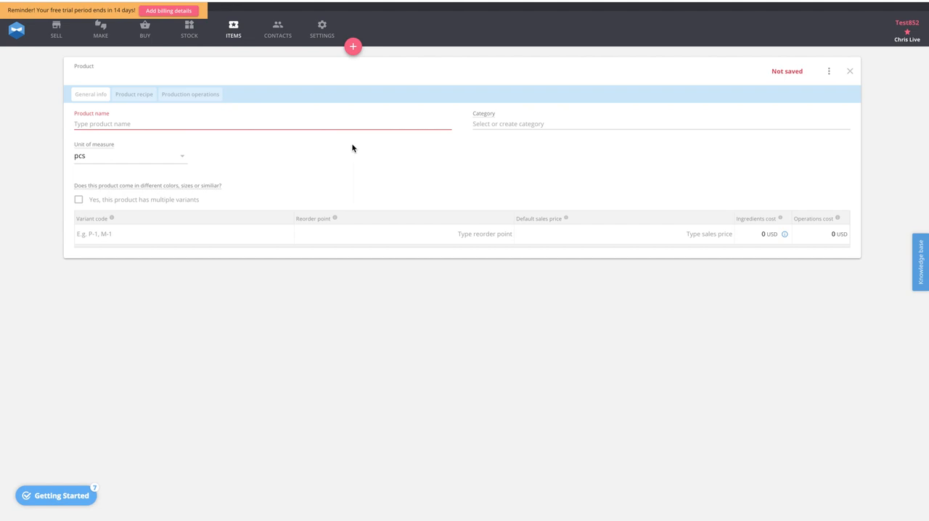
{"action": "left_click", "coordinate": [98, 124]}
{"action": "type", "text": "Blue"}
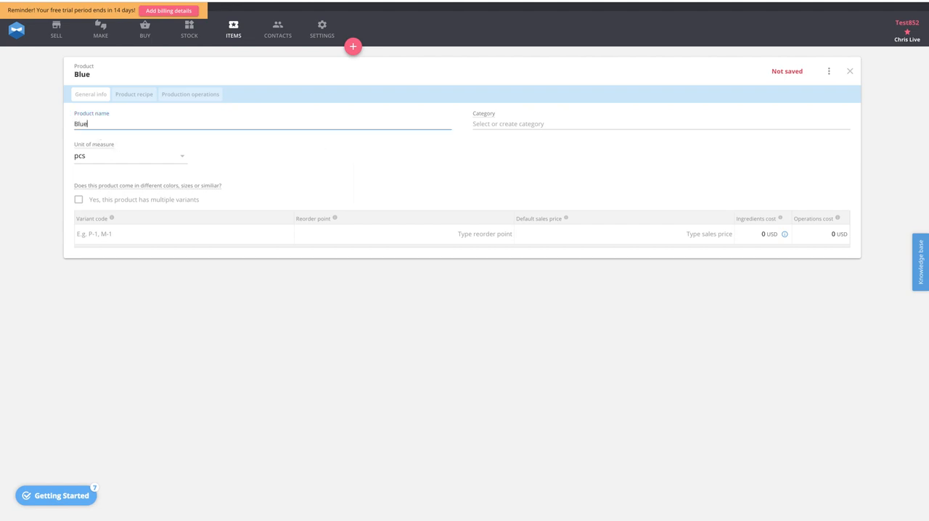
{"action": "type", "text": " T-shirt"}
{"action": "left_click", "coordinate": [369, 178]}
- Set the Blue T-shirt's variant code to BL-T and its default sales price to 20 USD
{"action": "left_click", "coordinate": [141, 235]}
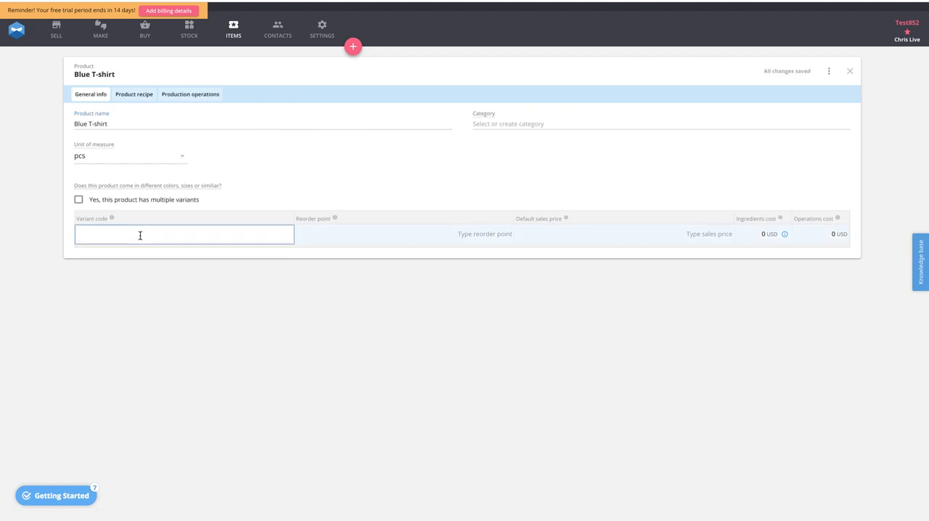
{"action": "type", "text": "BL-T"}
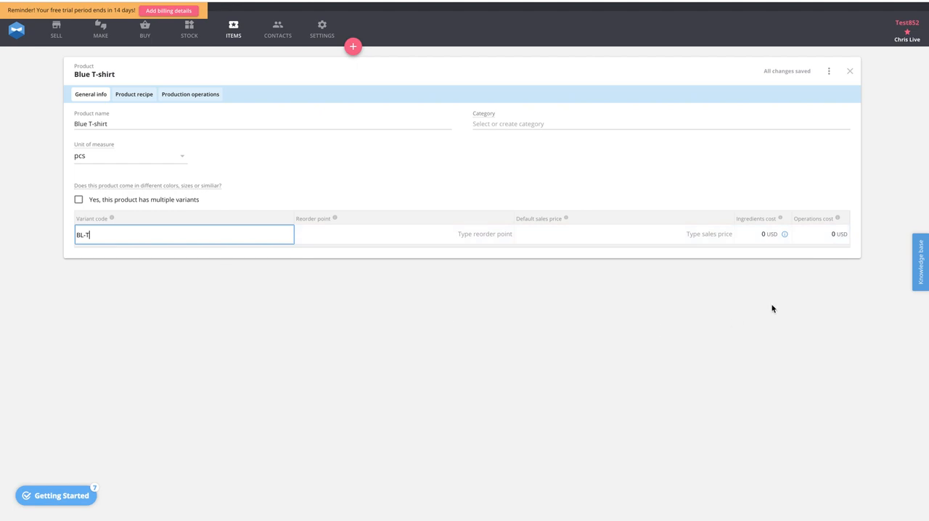
{"action": "left_click", "coordinate": [593, 236]}
{"action": "type", "text": "20"}
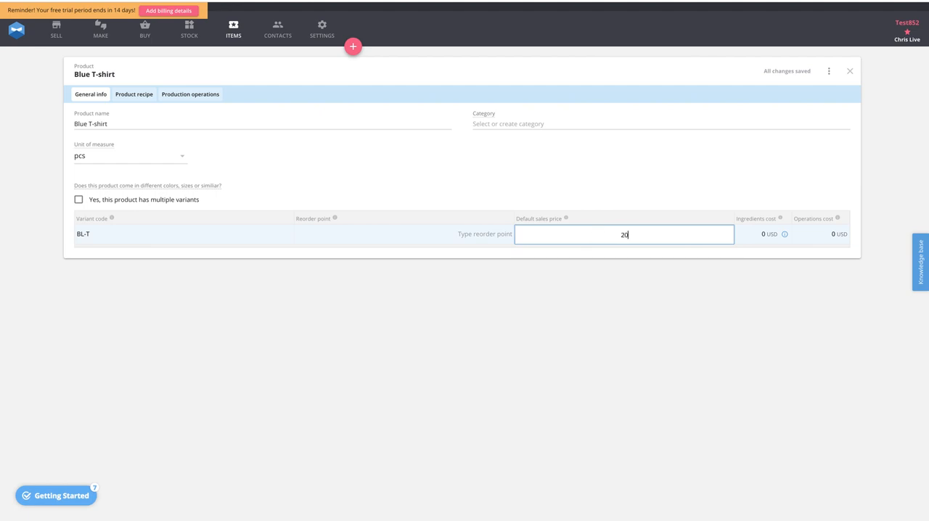
{"action": "left_click", "coordinate": [516, 300]}
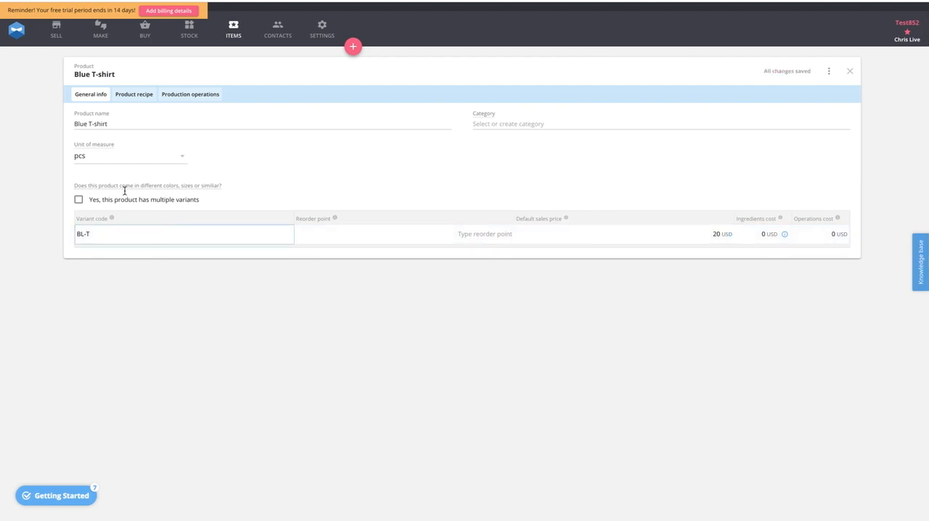
- Add Plain T-shirts to the Blue T-shirt's product recipe with a quantity of 1 pcs
{"action": "left_click", "coordinate": [132, 98]}
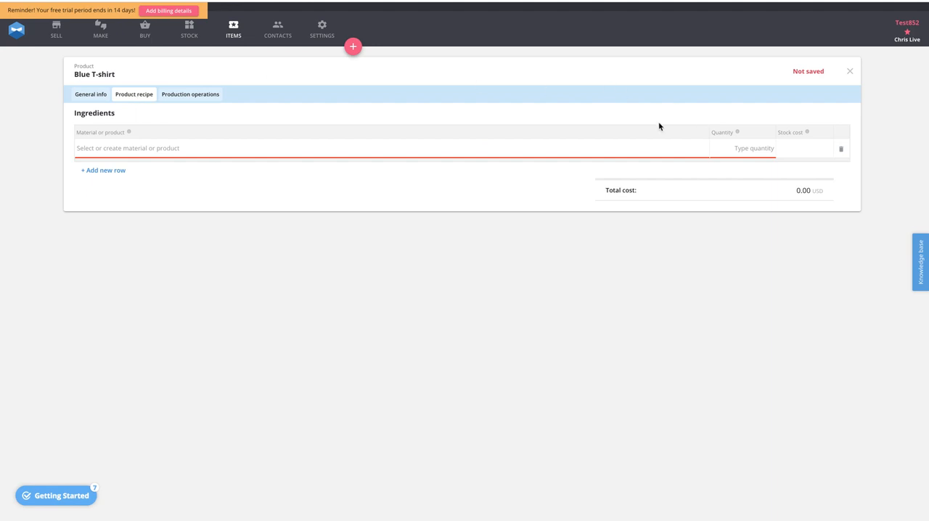
{"action": "left_click", "coordinate": [300, 146]}
{"action": "left_click", "coordinate": [100, 183]}
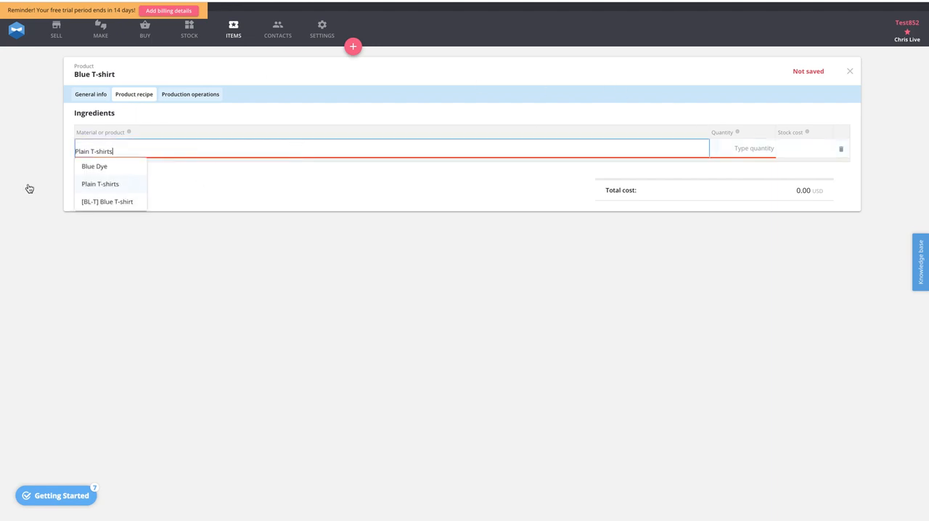
{"action": "left_click", "coordinate": [94, 184]}
{"action": "left_click", "coordinate": [738, 148]}
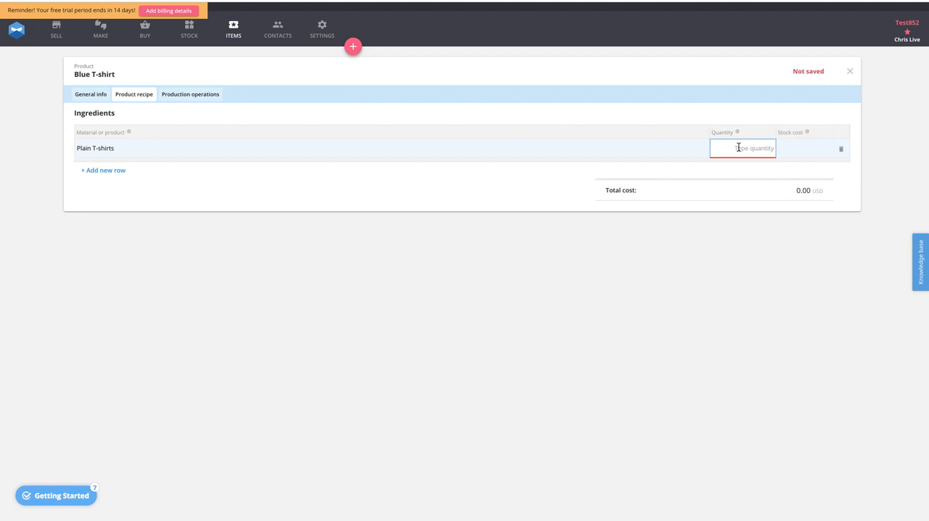
{"action": "type", "text": "1"}
{"action": "left_click", "coordinate": [74, 163]}
- Add Blue Dye as a second ingredient in the product recipe with a quantity of 0.05 l
{"action": "left_click", "coordinate": [97, 170]}
{"action": "left_click", "coordinate": [104, 167]}
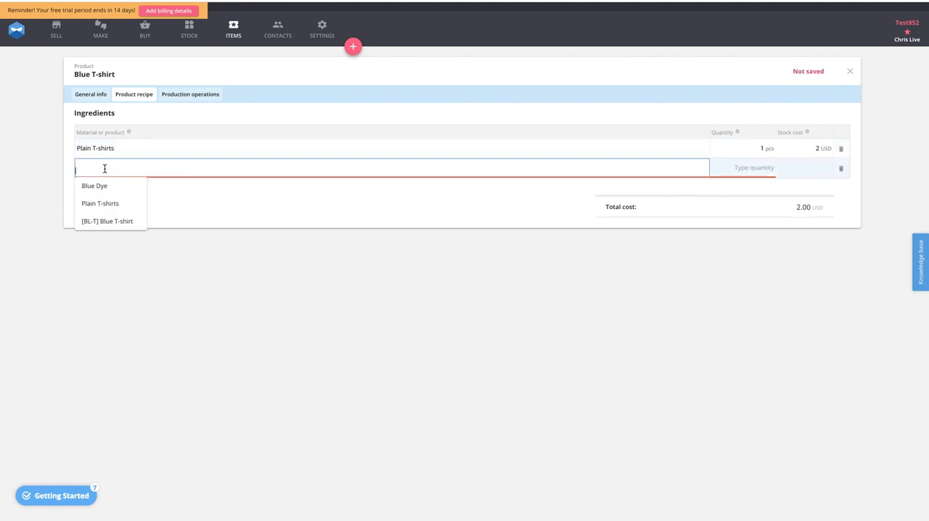
{"action": "left_click", "coordinate": [105, 188]}
{"action": "left_click", "coordinate": [759, 169]}
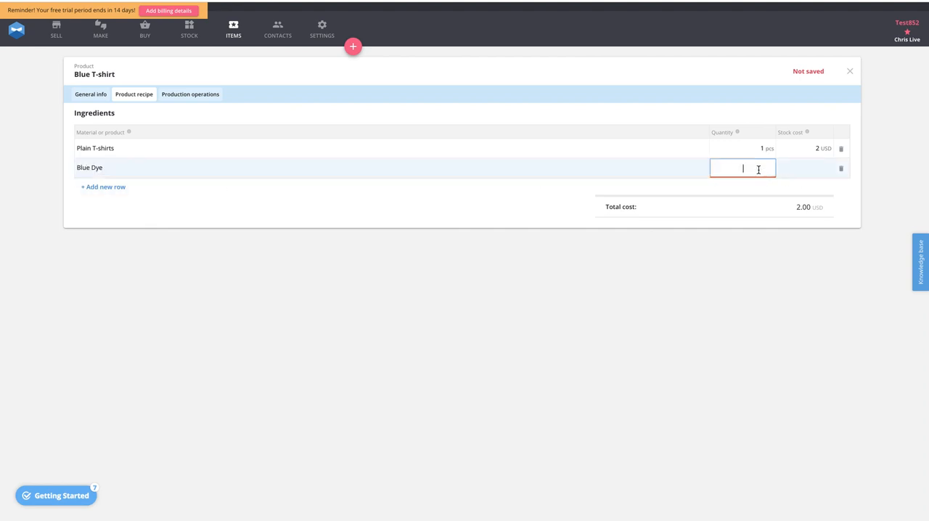
{"action": "type", "text": "0.05"}
{"action": "left_click", "coordinate": [413, 242]}
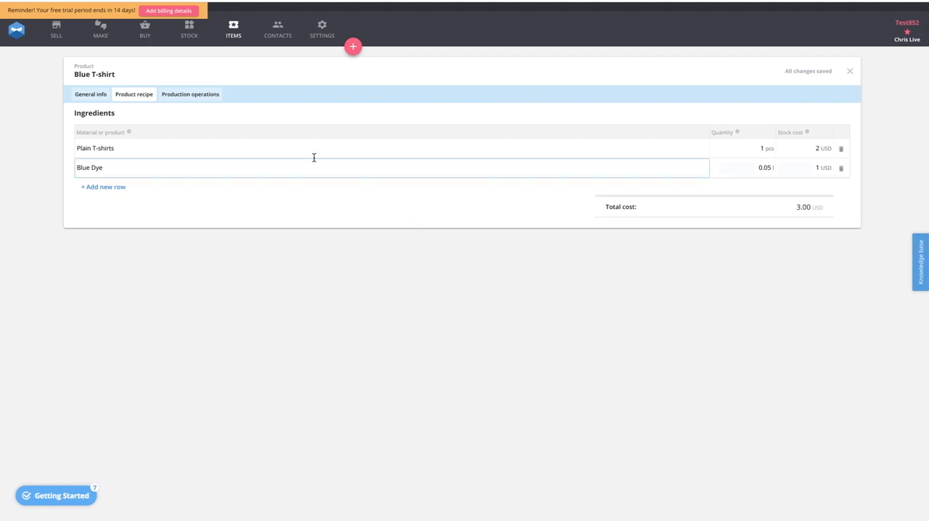
- Add a Dyeing operation with a new Mixer resource to the Blue T-shirt's production operations
{"action": "left_click", "coordinate": [190, 95]}
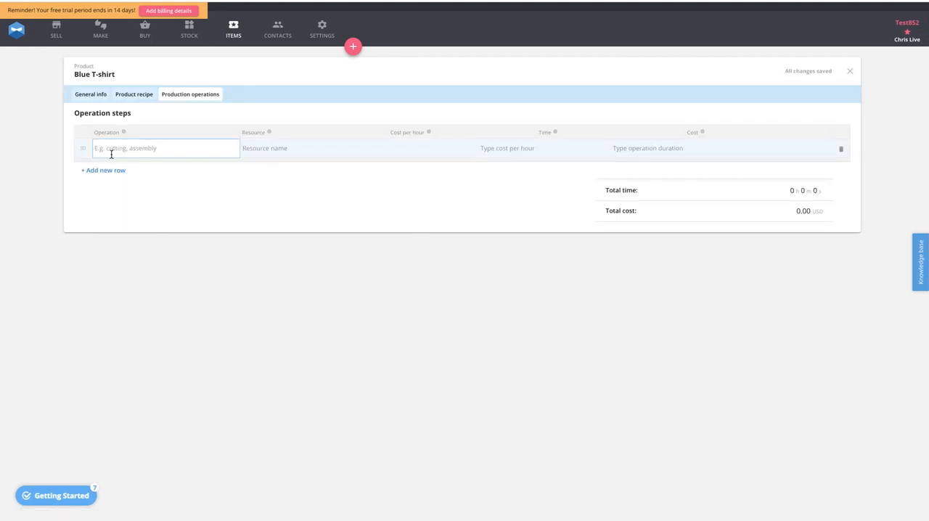
{"action": "left_click", "coordinate": [109, 148]}
{"action": "type", "text": "Dyeing"}
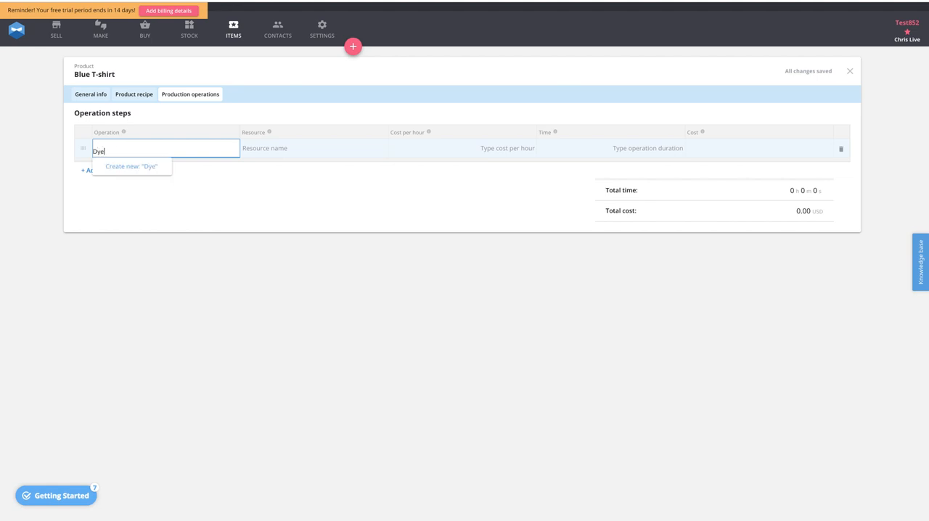
{"action": "left_click", "coordinate": [142, 172]}
{"action": "left_click", "coordinate": [261, 150]}
{"action": "type", "text": "Mixer"}
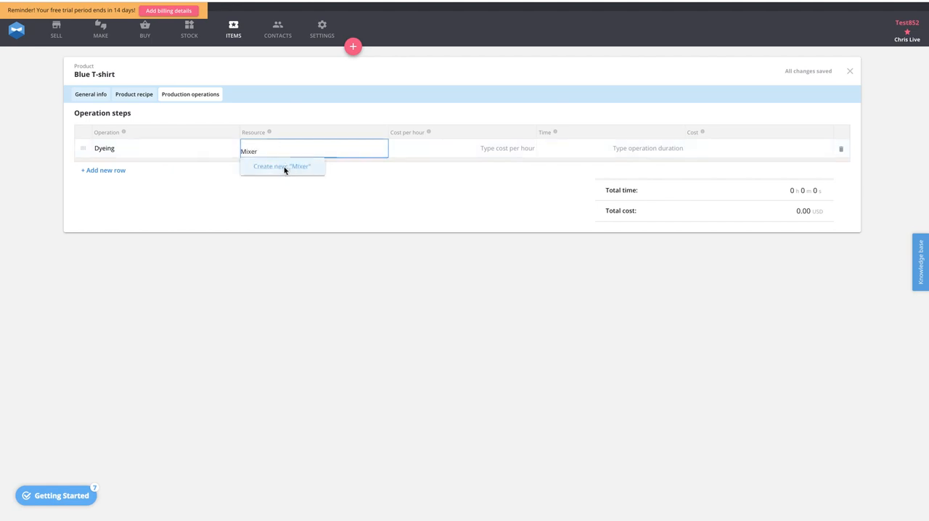
{"action": "left_click", "coordinate": [284, 166]}
- Set the Dyeing operation's cost per hour to 5 USD and its time to 20 minutes
{"action": "left_click", "coordinate": [483, 150]}
{"action": "type", "text": "5"}
{"action": "left_click", "coordinate": [508, 174]}
{"action": "left_click", "coordinate": [639, 151]}
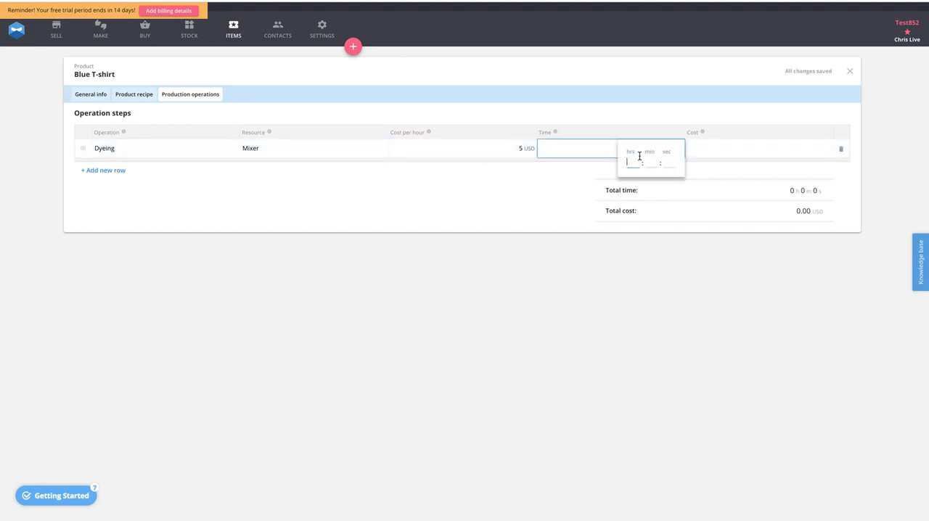
{"action": "left_click", "coordinate": [653, 161]}
{"action": "type", "text": "20"}
{"action": "left_click", "coordinate": [500, 195]}
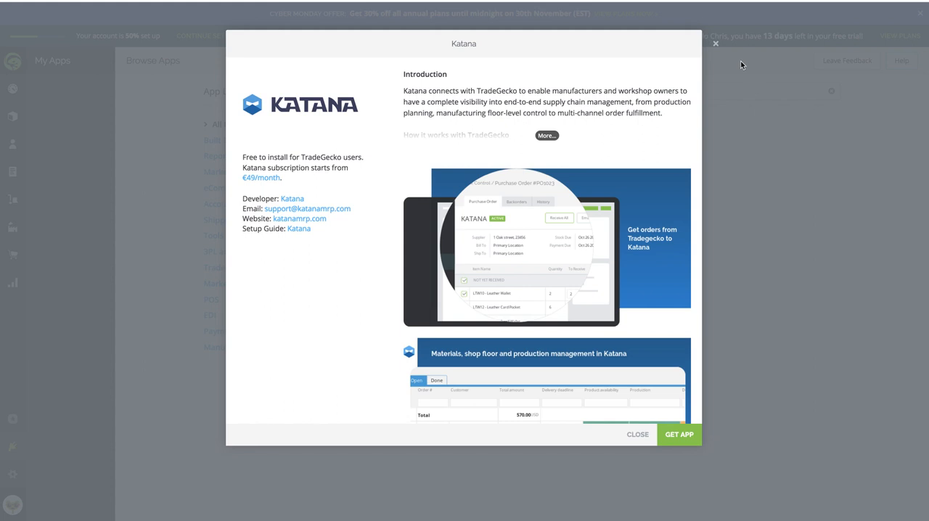
- Switch to TradeGecko, close the Katana app details and reload the app listing
{"action": "left_click", "coordinate": [638, 434]}
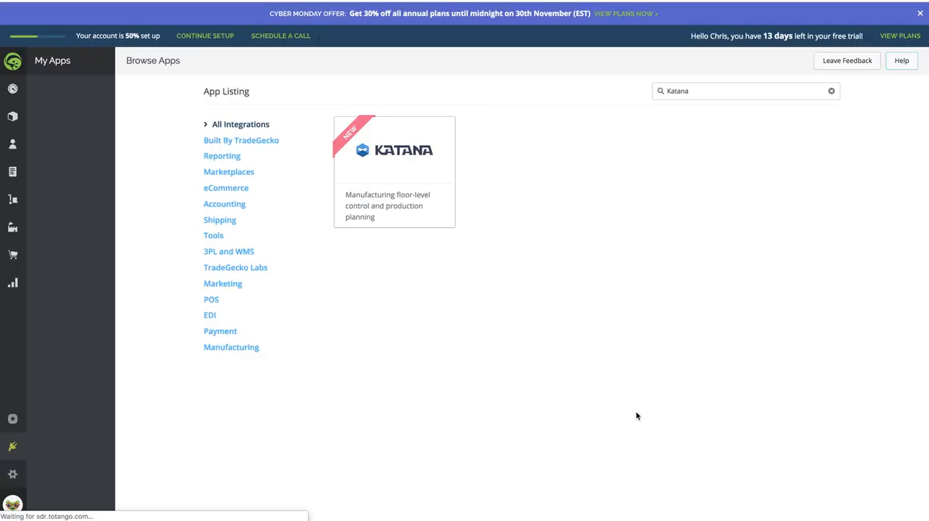
{"action": "key", "text": "super+r"}
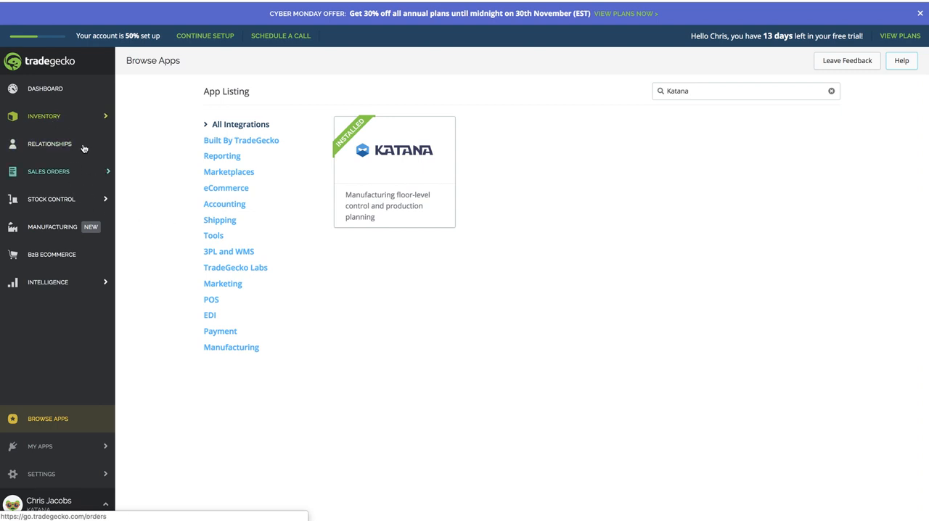
- Start a new product in the TradeGecko inventory, dismiss its guided tour and name the product Blue T-Shirt
{"action": "left_click", "coordinate": [102, 117]}
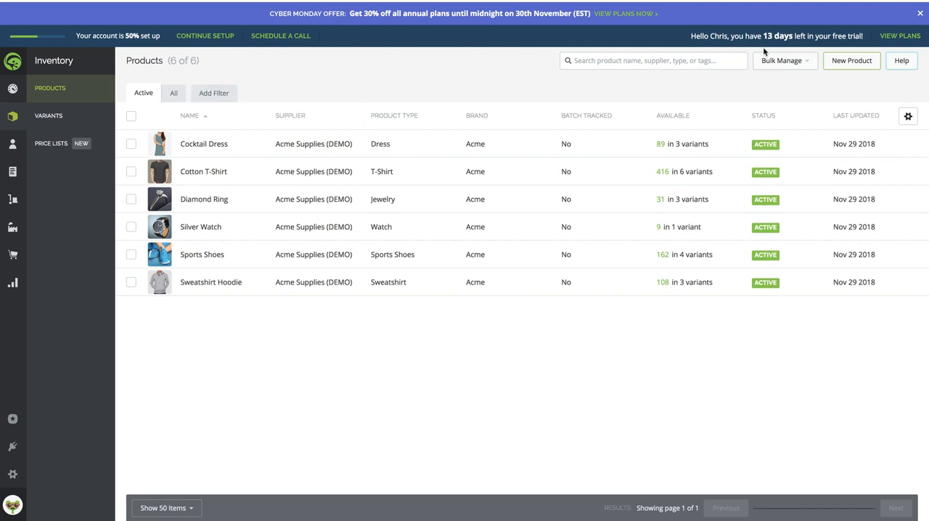
{"action": "left_click", "coordinate": [860, 65]}
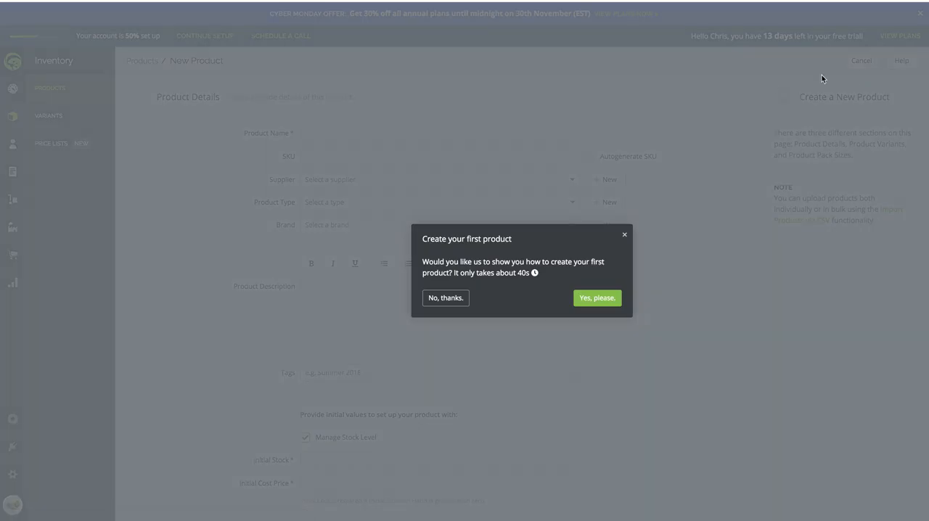
{"action": "left_click", "coordinate": [597, 299]}
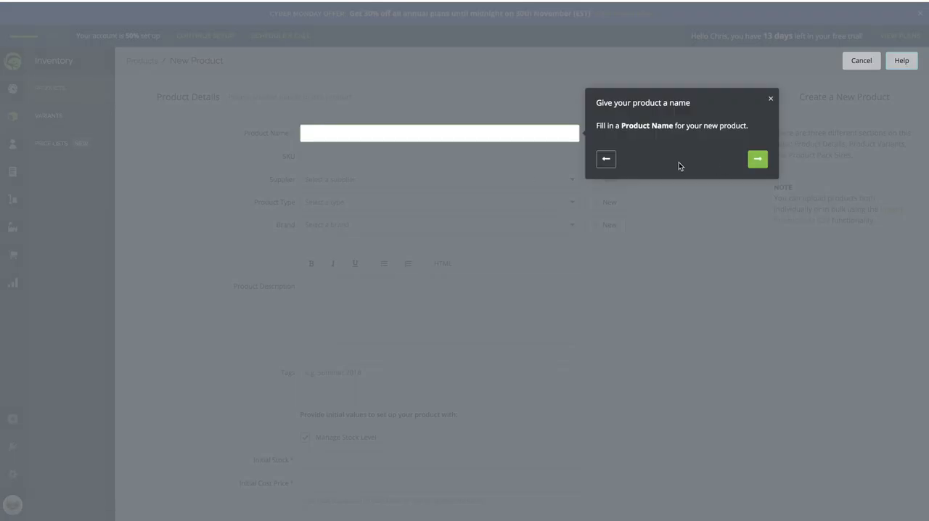
{"action": "left_click", "coordinate": [769, 99]}
{"action": "left_click", "coordinate": [325, 133]}
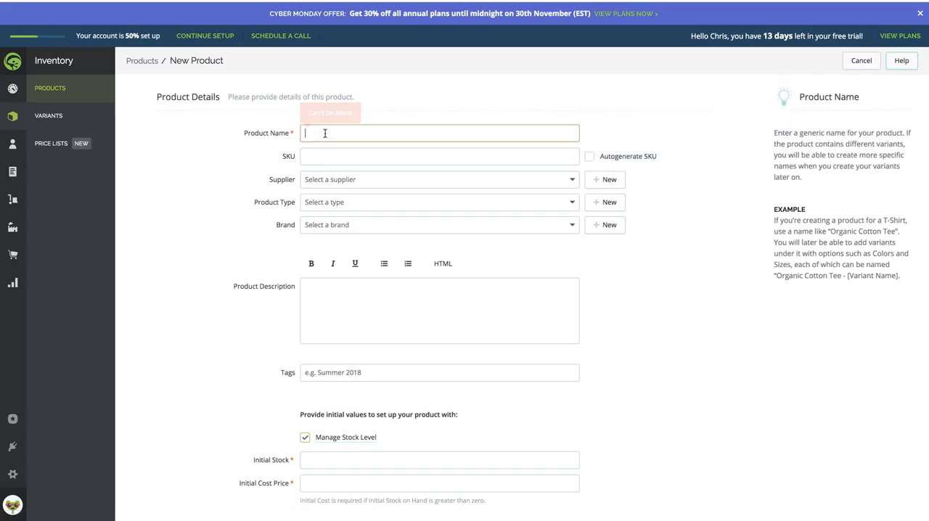
{"action": "type", "text": "Bl"}
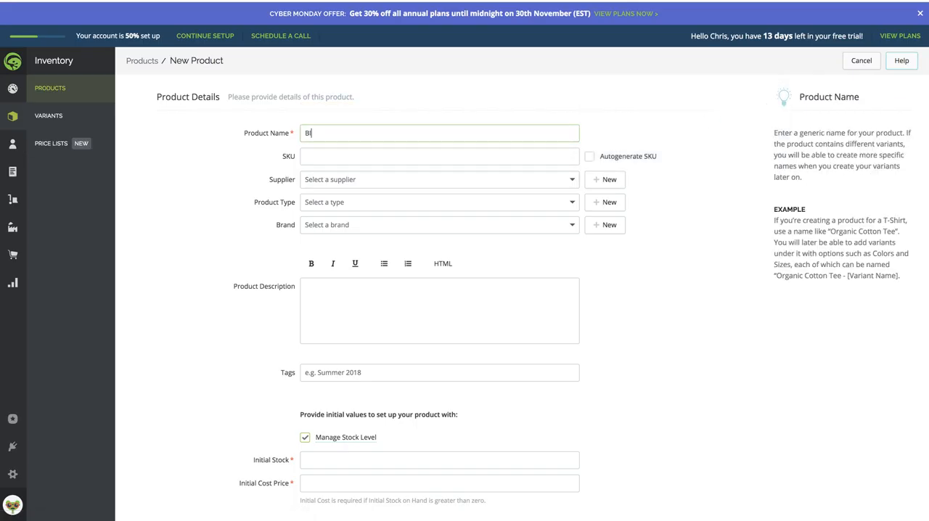
{"action": "type", "text": "ue T-Shirt"}
{"action": "left_click", "coordinate": [155, 237]}
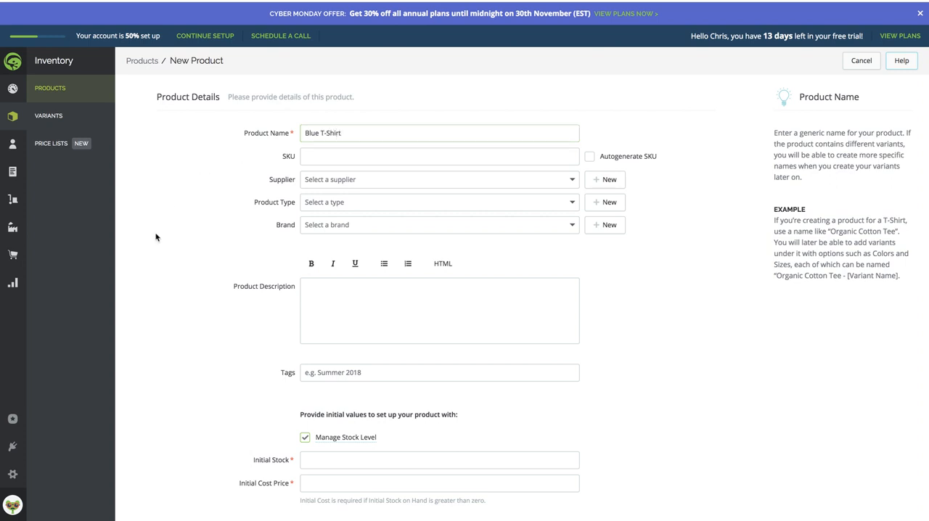
- Create a new supplier with the company name Katana and a street address, and save it for the Blue T-Shirt
{"action": "left_click", "coordinate": [452, 186]}
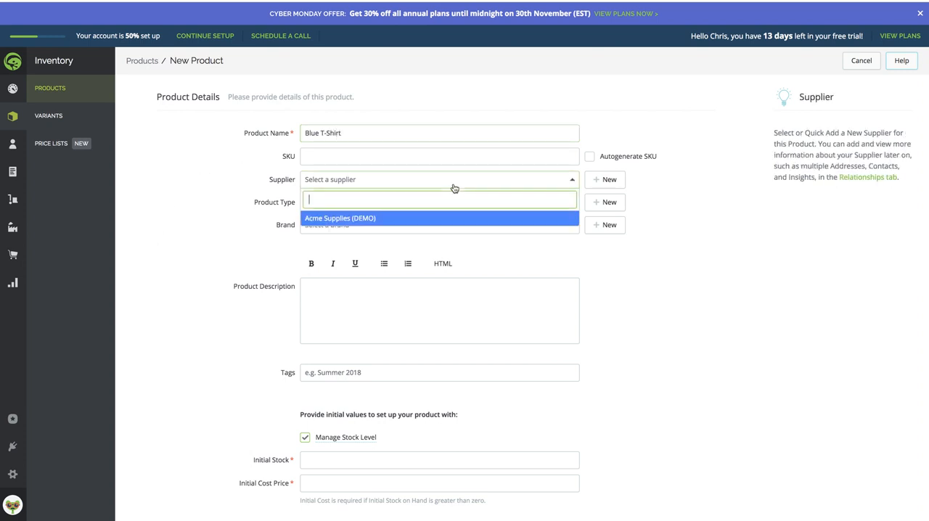
{"action": "left_click", "coordinate": [609, 180]}
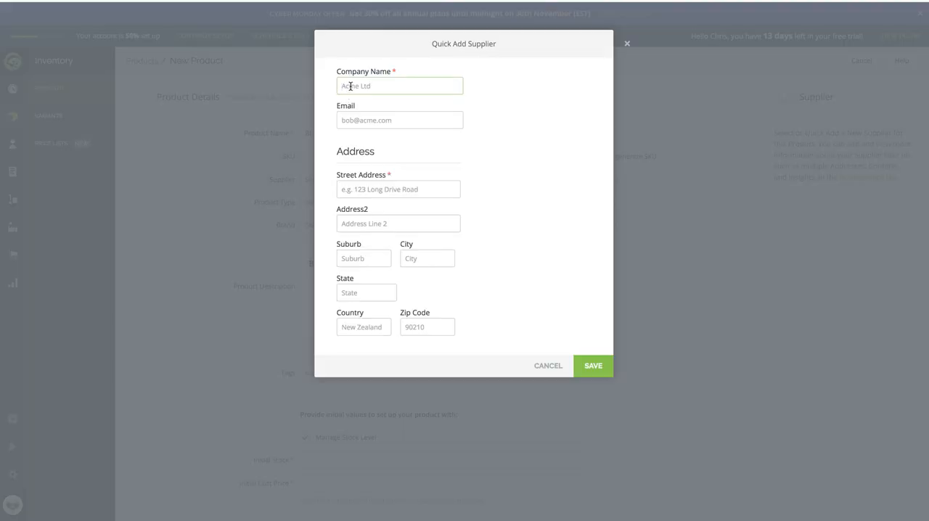
{"action": "type", "text": "Katna"}
{"action": "key", "text": "BackSpace"}
{"action": "key", "text": "BackSpace"}
{"action": "type", "text": "ana"}
{"action": "left_click", "coordinate": [409, 190]}
{"action": "type", "text": "123 ABC rod"}
{"action": "key", "text": "BackSpace"}
{"action": "type", "text": "ad"}
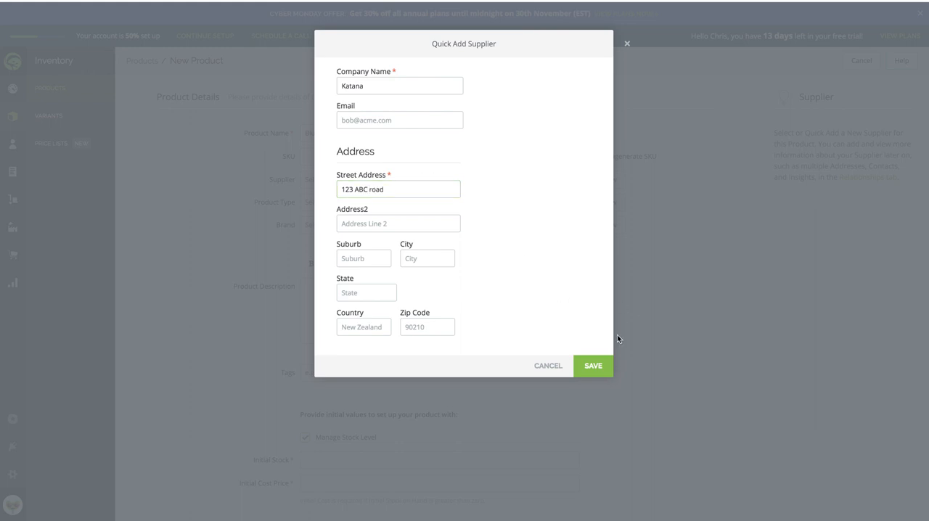
{"action": "left_click", "coordinate": [585, 367]}
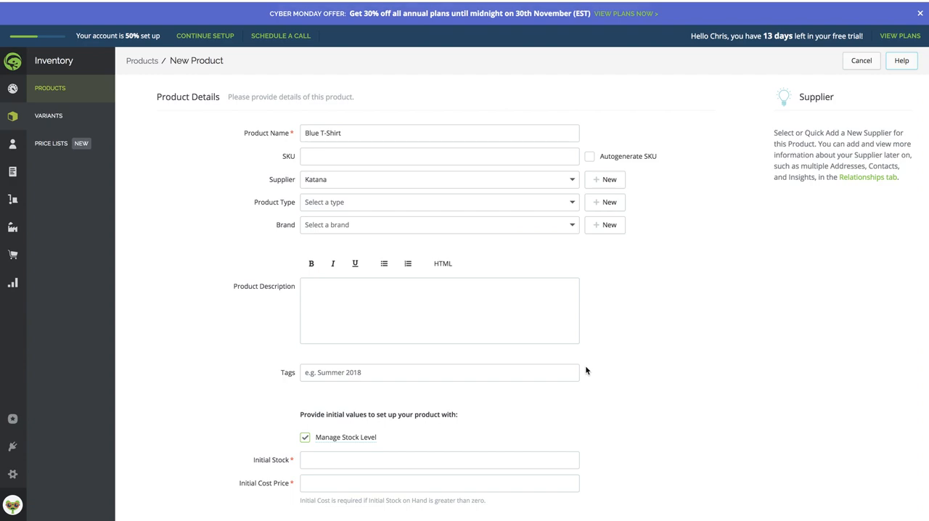
- Look up the Blue T-shirt's variant code in Katana and enter BL-T as the SKU of the new TradeGecko product
{"action": "left_click", "coordinate": [355, 158]}
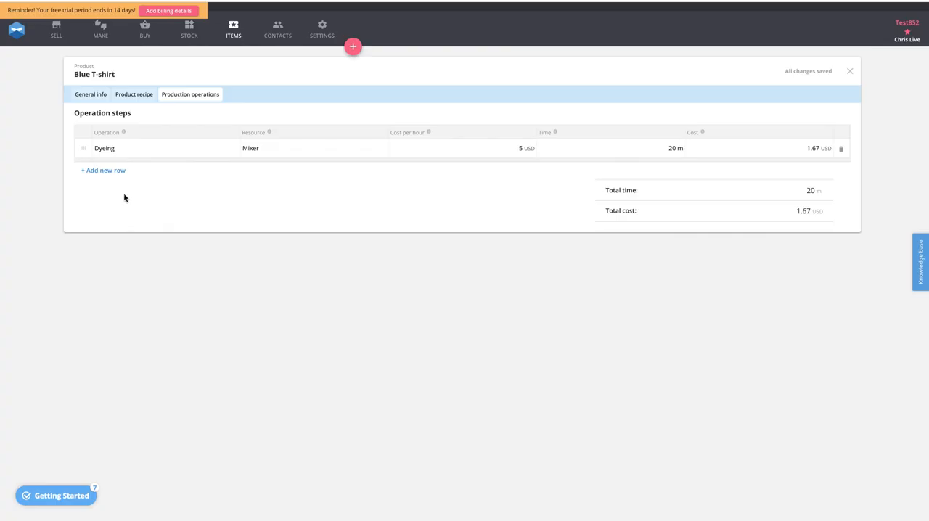
{"action": "left_click", "coordinate": [231, 36]}
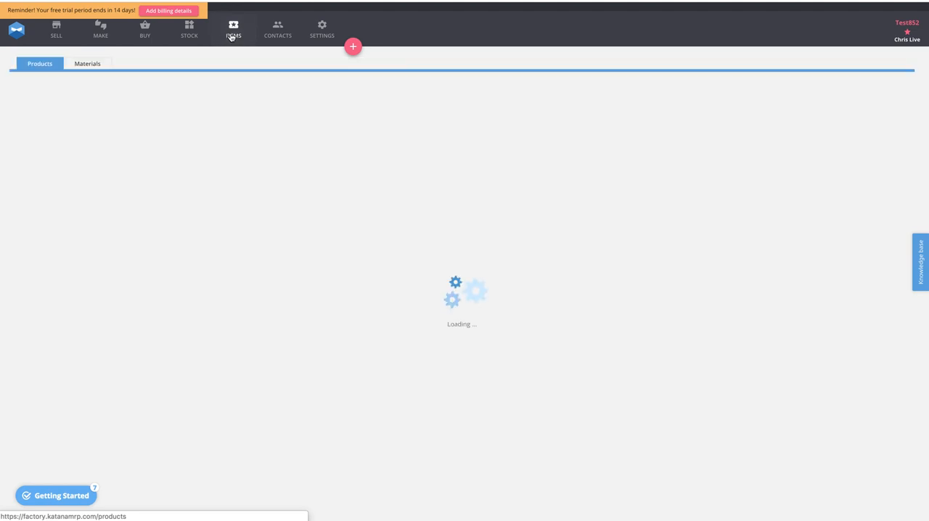
{"action": "left_click", "coordinate": [18, 112]}
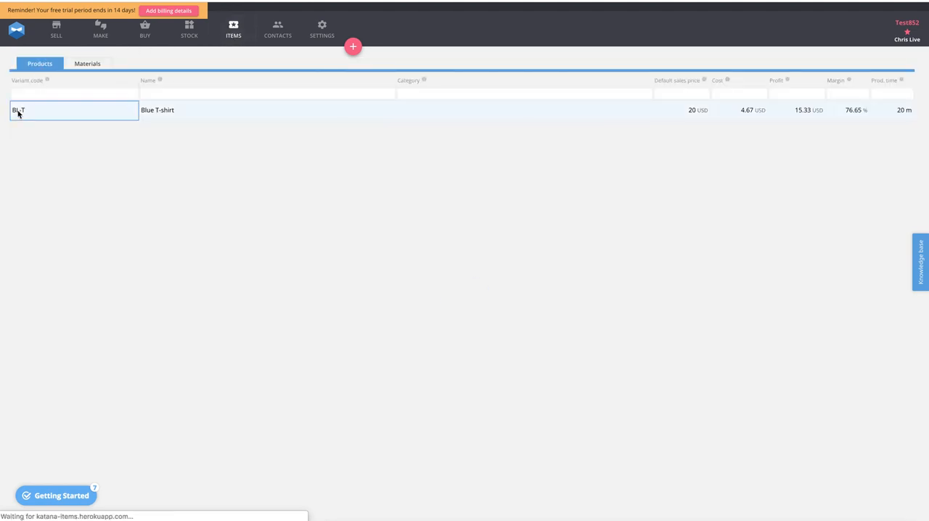
{"action": "left_click", "coordinate": [100, 236]}
{"action": "double_click", "coordinate": [82, 233]}
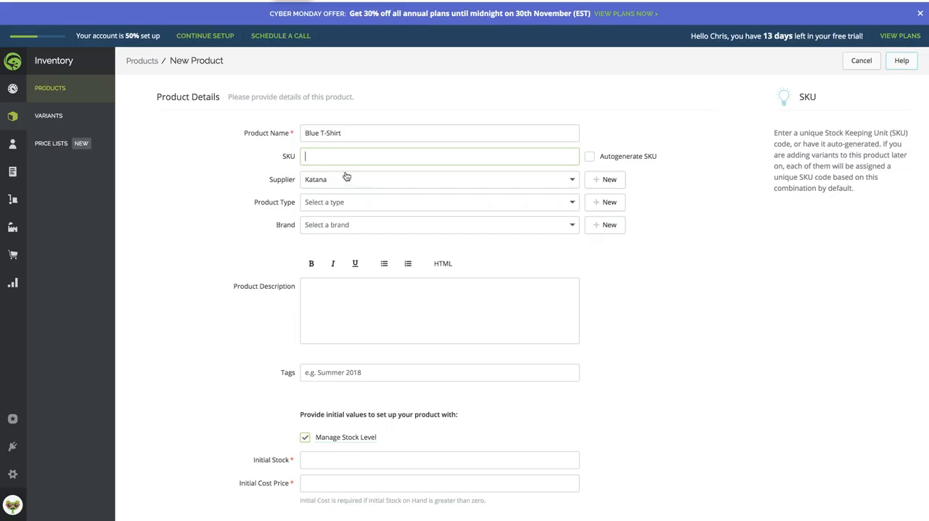
{"action": "type", "text": "BL-T"}
{"action": "left_click", "coordinate": [199, 200]}
- Set the new product's initial stock to 1 and its initial cost price to 1
{"action": "scroll", "coordinate": [252, 299], "scroll_direction": "down", "scroll_amount": 3}
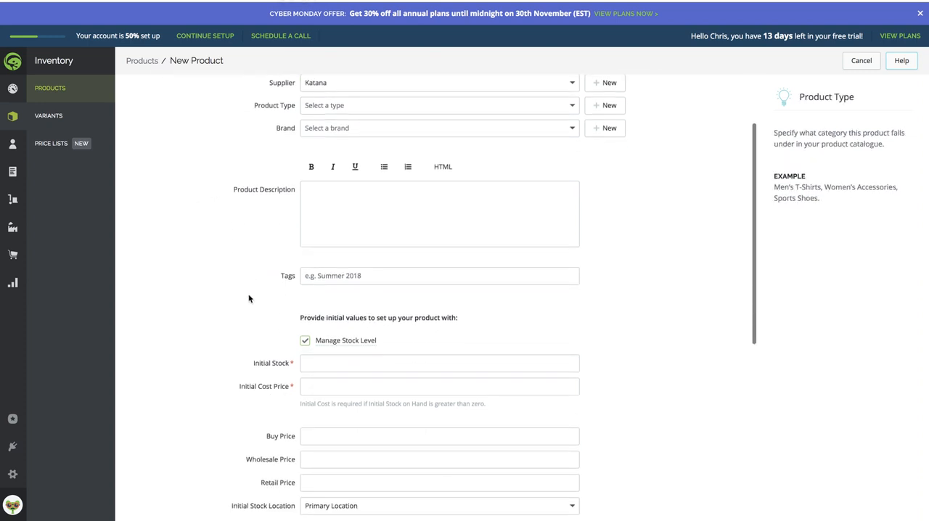
{"action": "scroll", "coordinate": [248, 299], "scroll_direction": "down", "scroll_amount": 2}
{"action": "left_click", "coordinate": [324, 314]}
{"action": "type", "text": "1"}
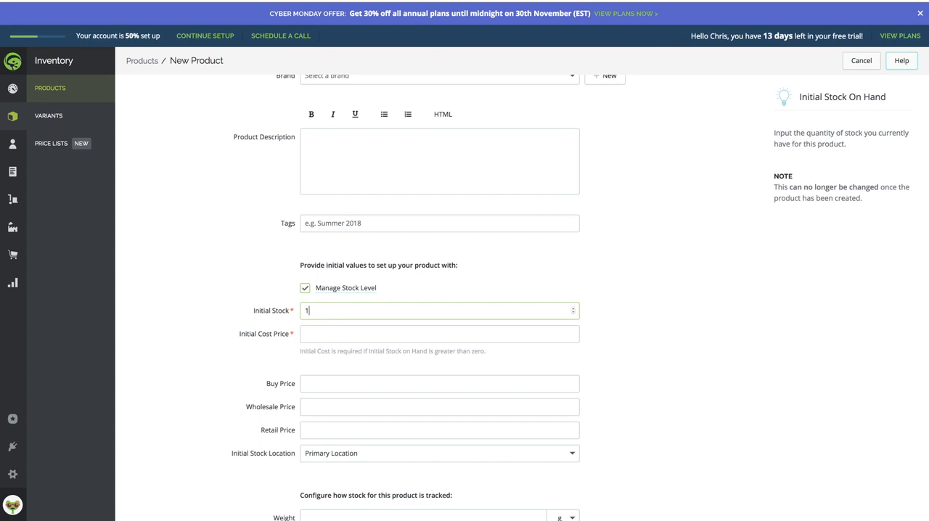
{"action": "key", "text": "Tab"}
{"action": "type", "text": "1"}
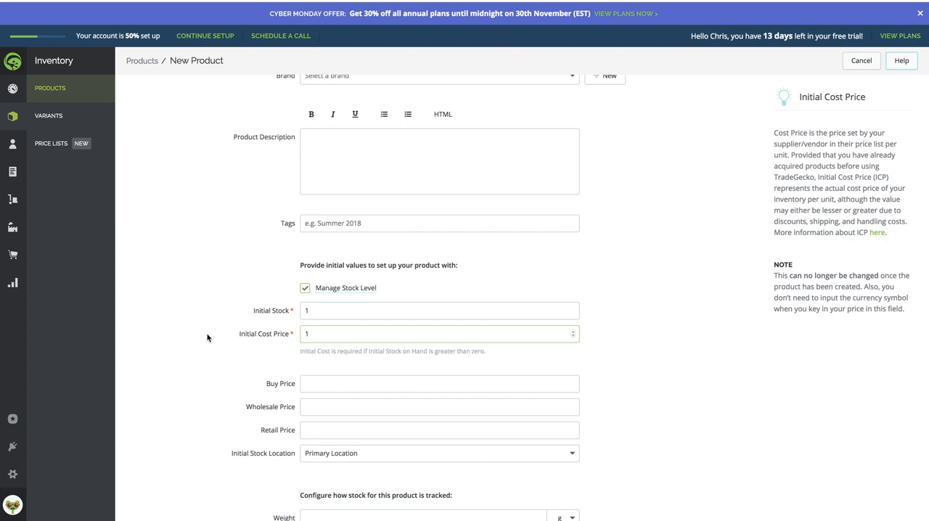
{"action": "left_click", "coordinate": [176, 352]}
- Finish creating the Blue T-Shirt product without enabling multiple variants or pack sizes
{"action": "scroll", "coordinate": [214, 346], "scroll_direction": "down", "scroll_amount": 5}
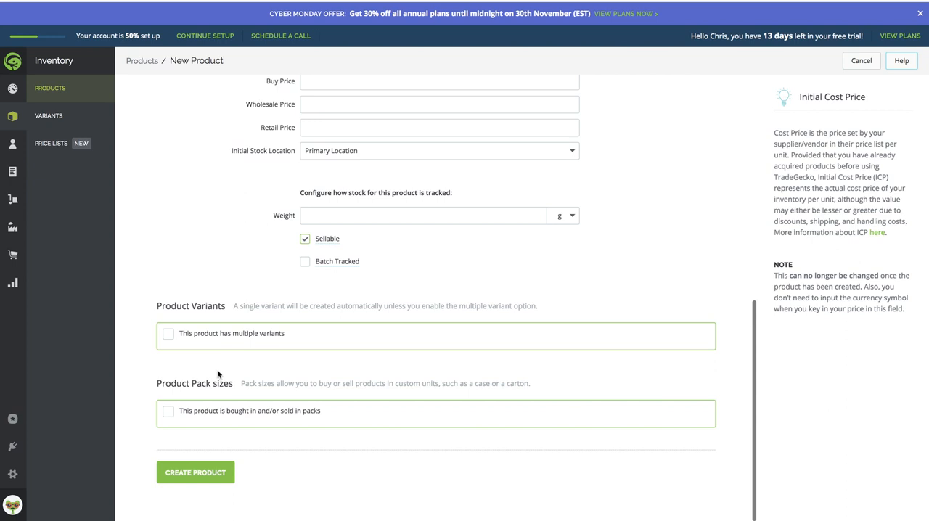
{"action": "scroll", "coordinate": [156, 396], "scroll_direction": "up", "scroll_amount": 1}
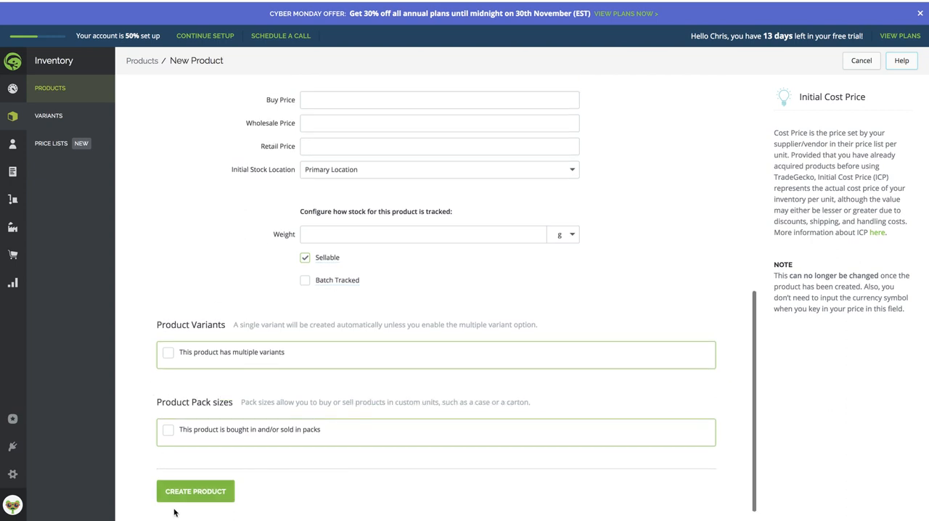
{"action": "left_click", "coordinate": [195, 498]}
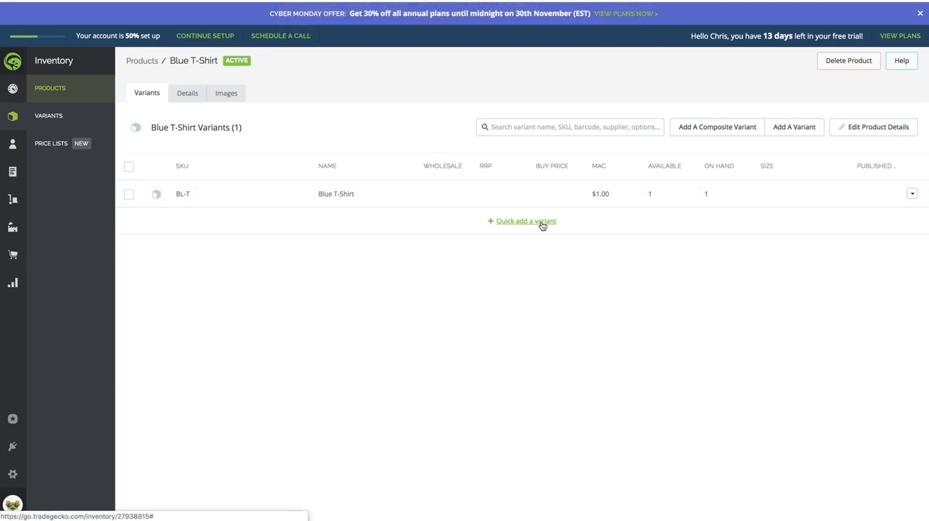
- Start a new purchase order in TradeGecko, skipping the guided tour, with Katana as the supplier
{"action": "mouse_move", "coordinate": [12, 117]}
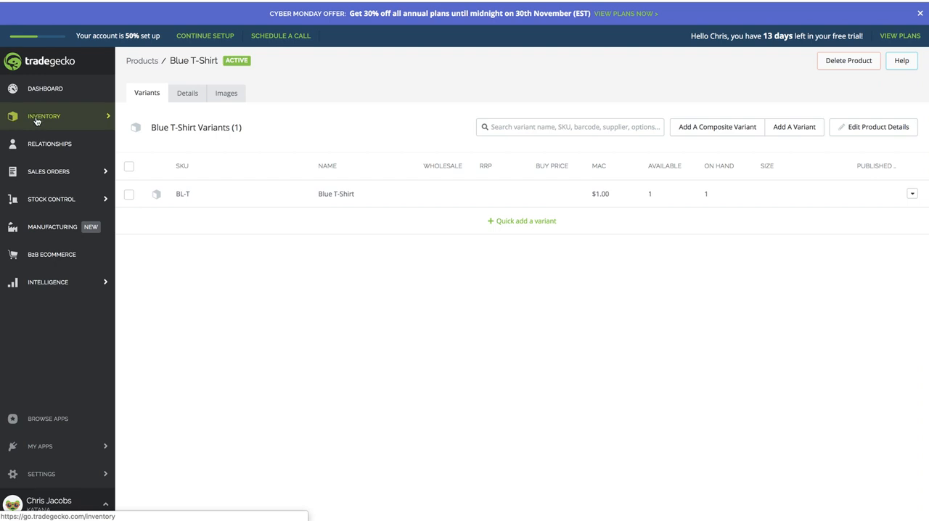
{"action": "left_click", "coordinate": [49, 199]}
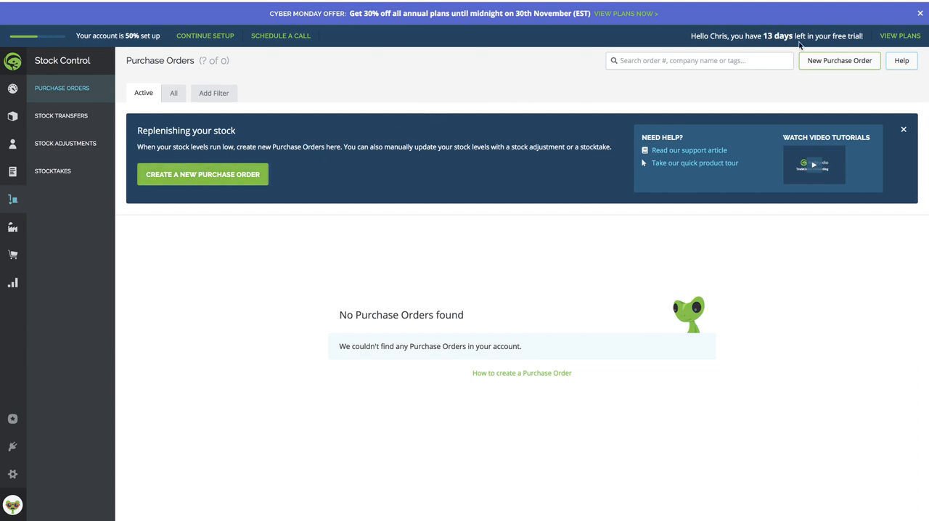
{"action": "left_click", "coordinate": [834, 63]}
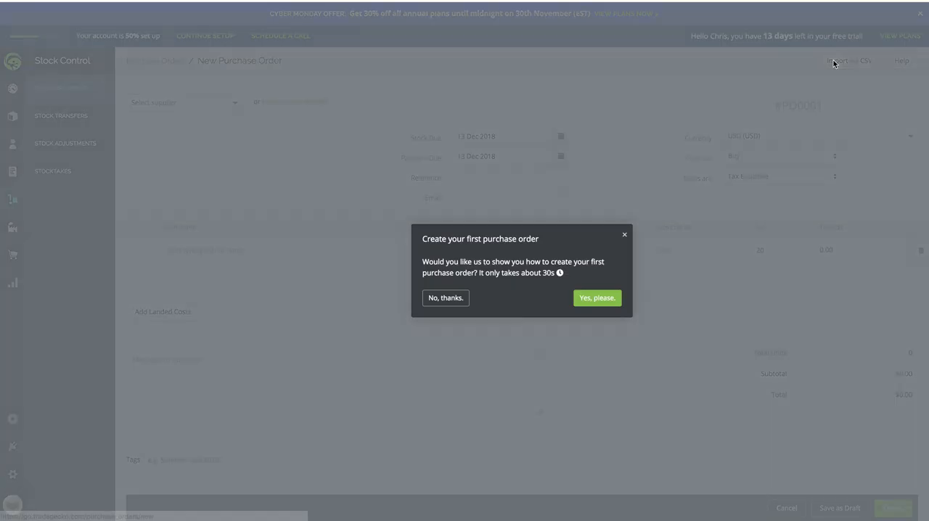
{"action": "left_click", "coordinate": [626, 241]}
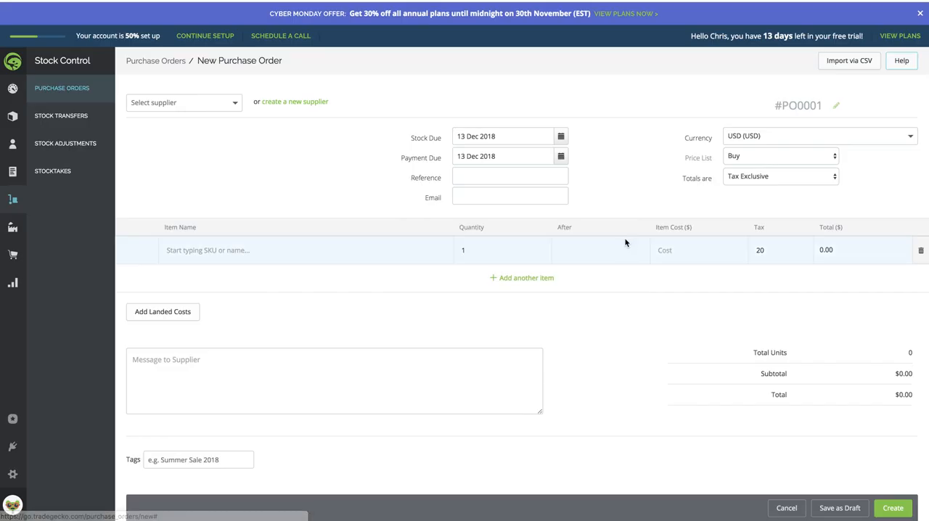
{"action": "left_click", "coordinate": [185, 105]}
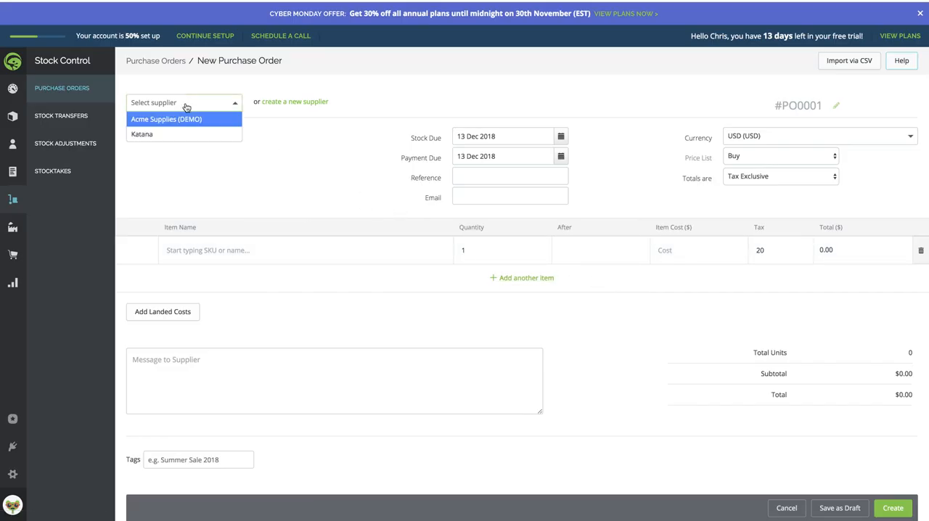
{"action": "left_click", "coordinate": [140, 135]}
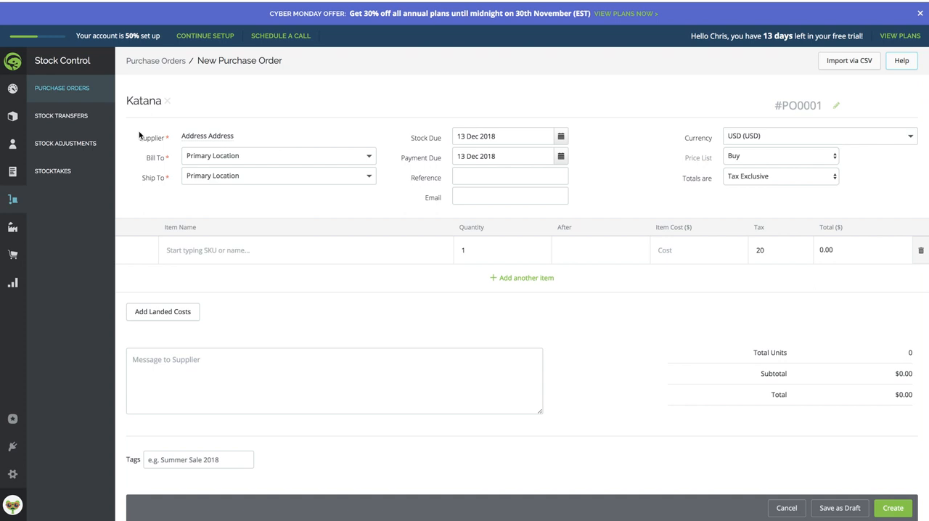
- Add the BL-T Blue T-Shirt to the purchase order with quantity 20 and item cost 5, and create the order
{"action": "left_click", "coordinate": [208, 251]}
{"action": "type", "text": "BL"}
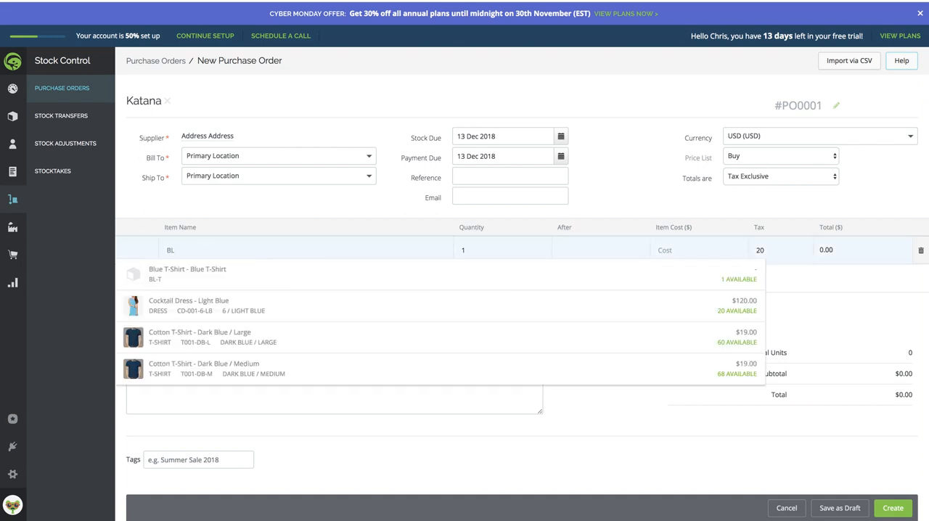
{"action": "left_click", "coordinate": [217, 274]}
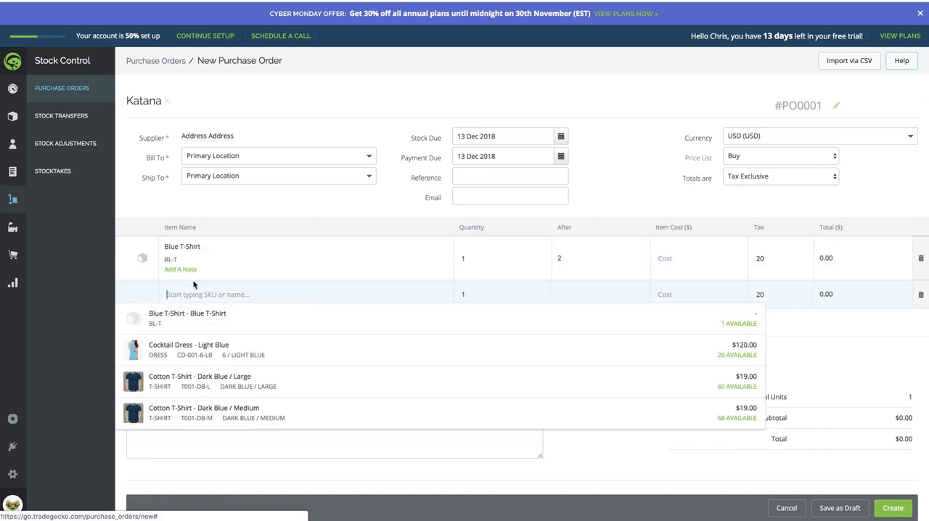
{"action": "double_click", "coordinate": [498, 258]}
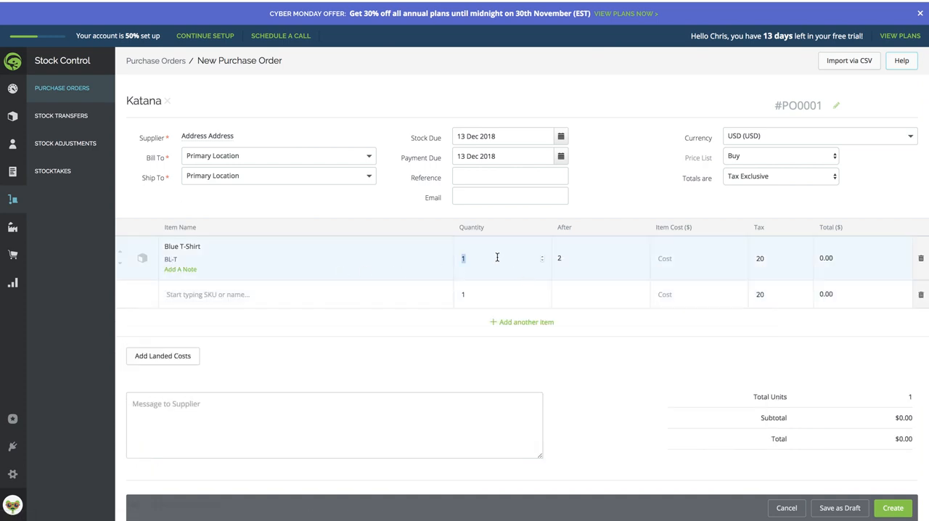
{"action": "type", "text": "20"}
{"action": "left_click", "coordinate": [618, 387]}
{"action": "type", "text": "5"}
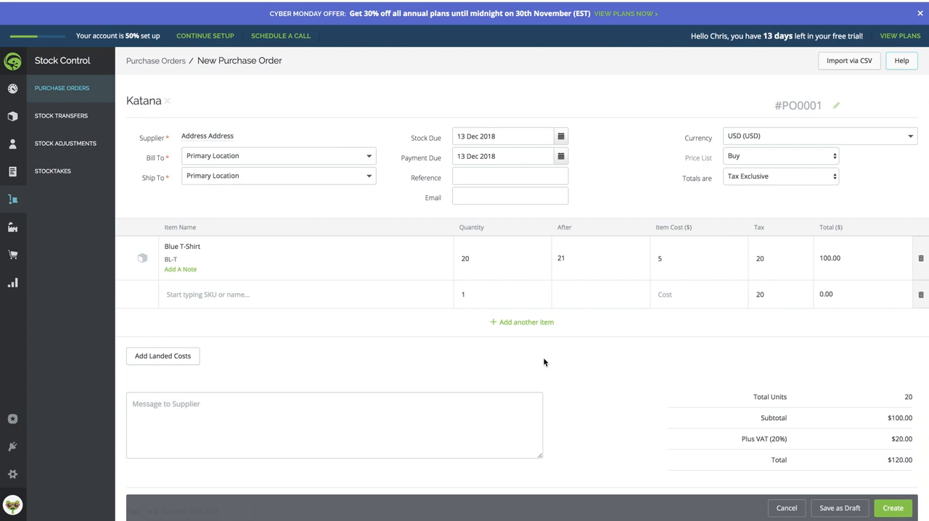
{"action": "scroll", "coordinate": [544, 363], "scroll_direction": "down", "scroll_amount": 1}
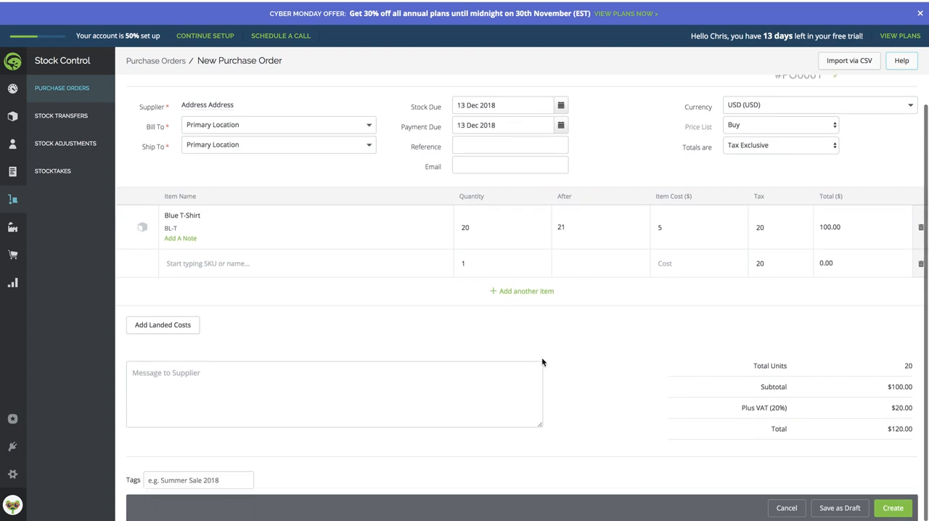
{"action": "left_click", "coordinate": [899, 511]}
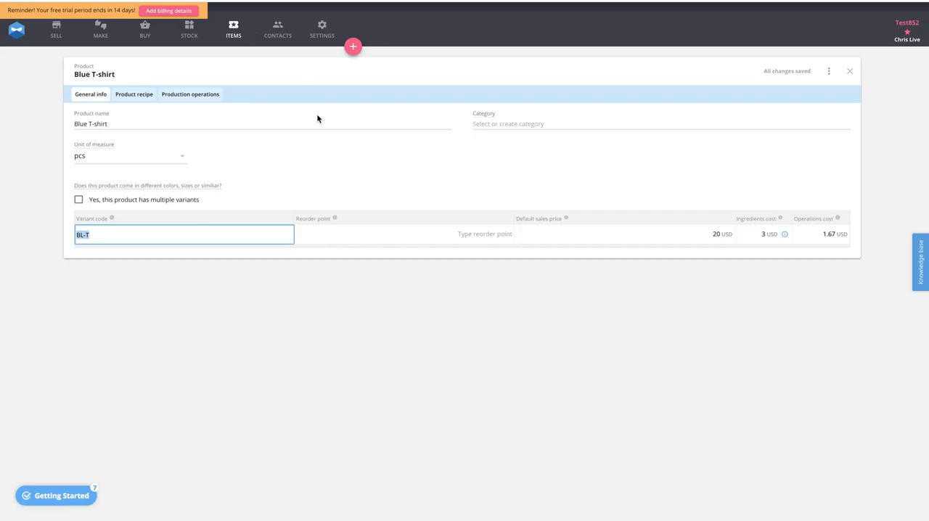
- Switch to Katana and open the sales order synced from Tradegecko to check its details
{"action": "left_click", "coordinate": [55, 32]}
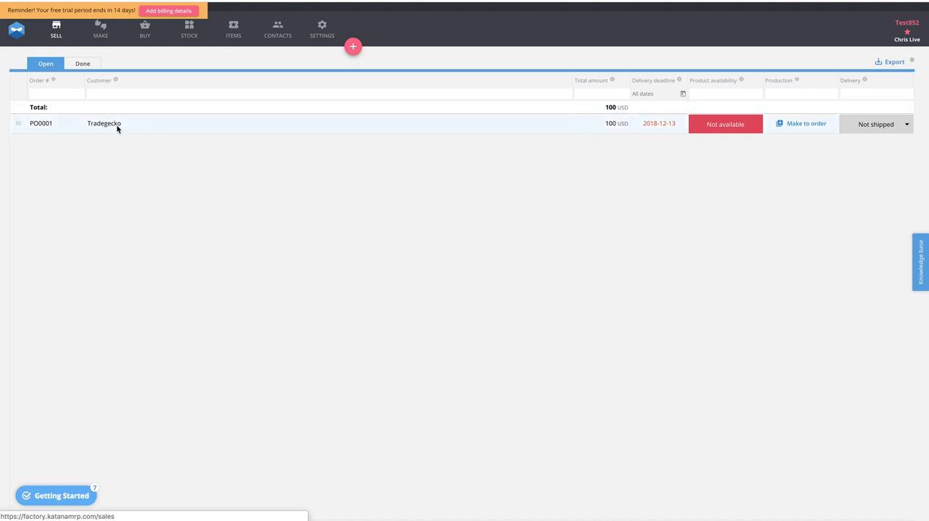
{"action": "left_click", "coordinate": [116, 126]}
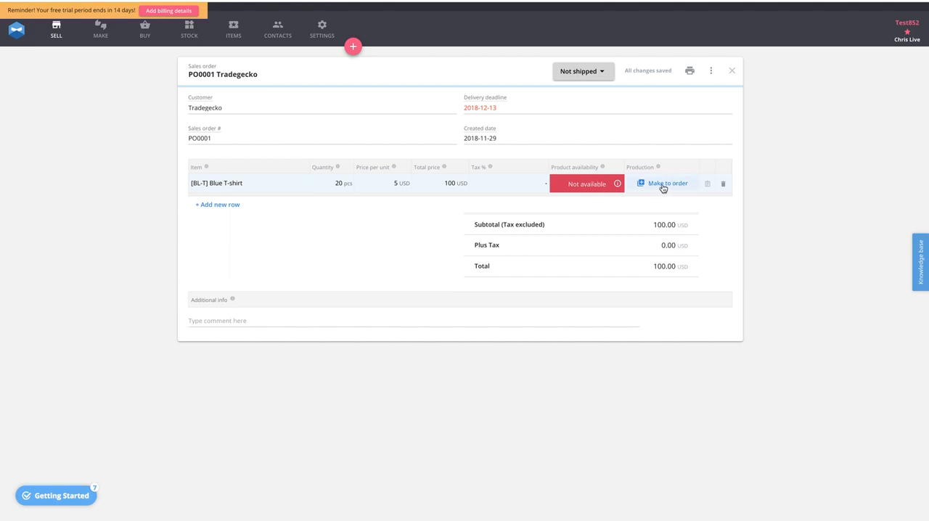
- Create a make-to-stock manufacturing order for [BL-T] Blue T-shirt with a quantity of 30
{"action": "left_click", "coordinate": [353, 46]}
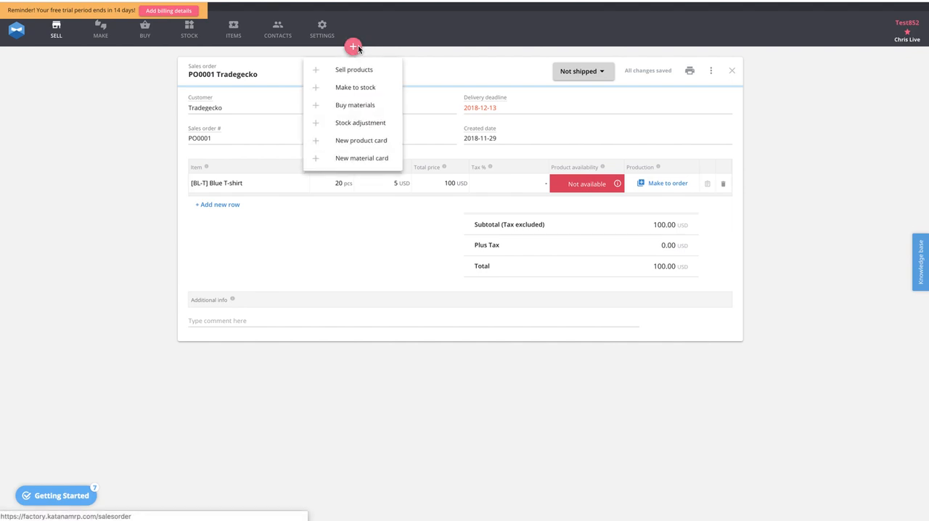
{"action": "left_click", "coordinate": [347, 90]}
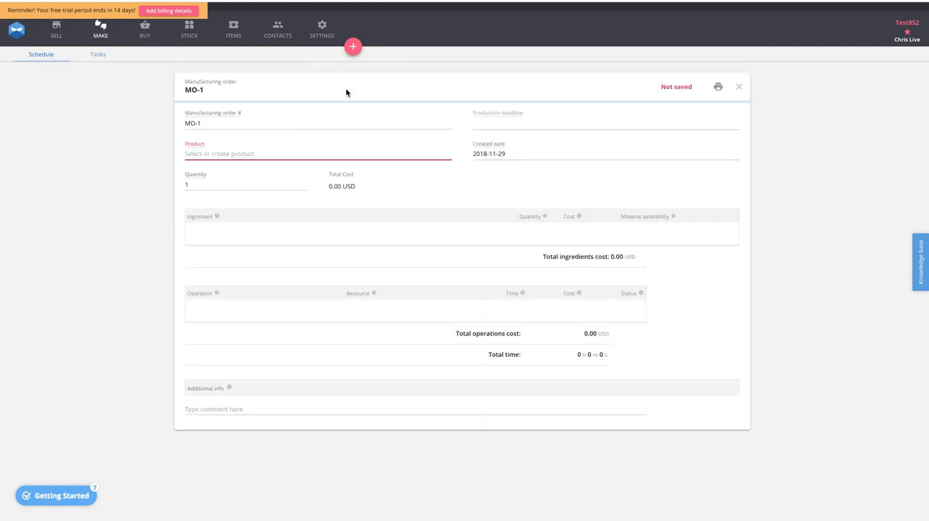
{"action": "left_click", "coordinate": [207, 151]}
{"action": "left_click", "coordinate": [221, 172]}
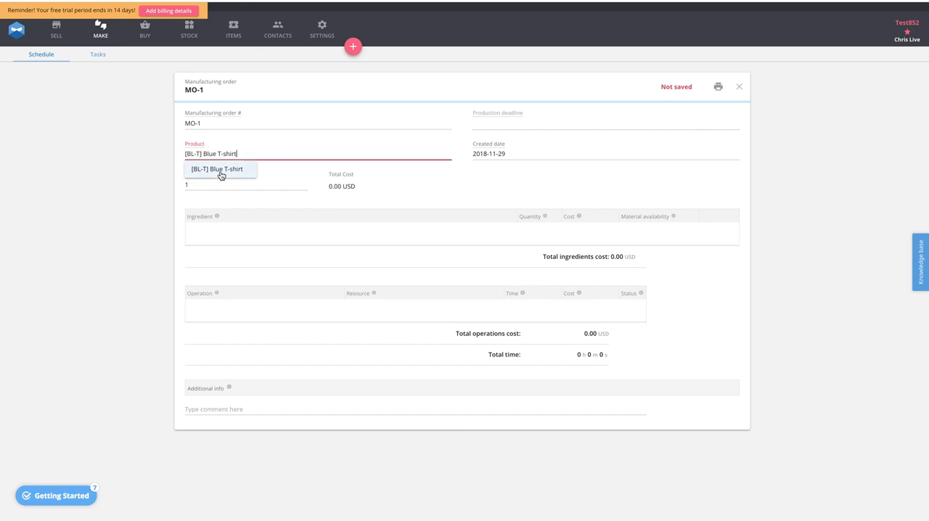
{"action": "left_click", "coordinate": [220, 174]}
{"action": "left_click", "coordinate": [210, 182]}
{"action": "key", "text": "BackSpace"}
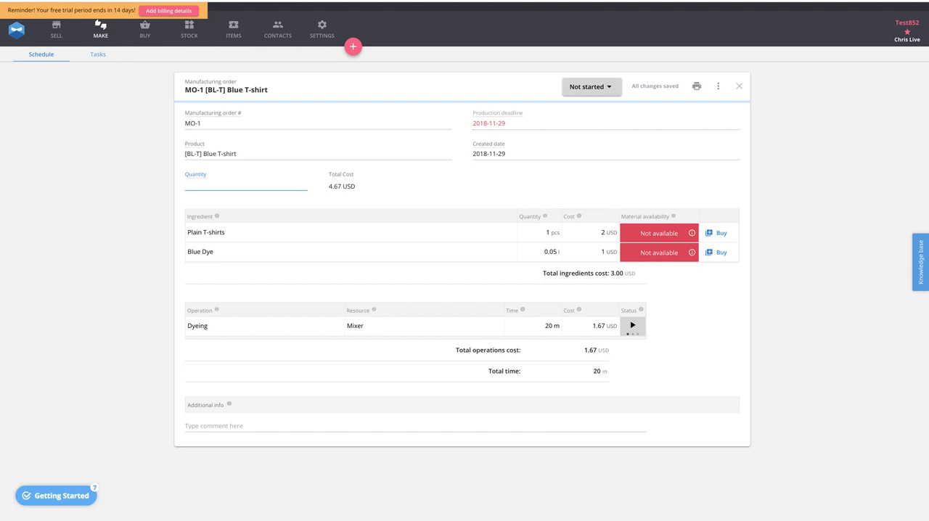
{"action": "type", "text": "30"}
{"action": "left_click", "coordinate": [117, 208]}
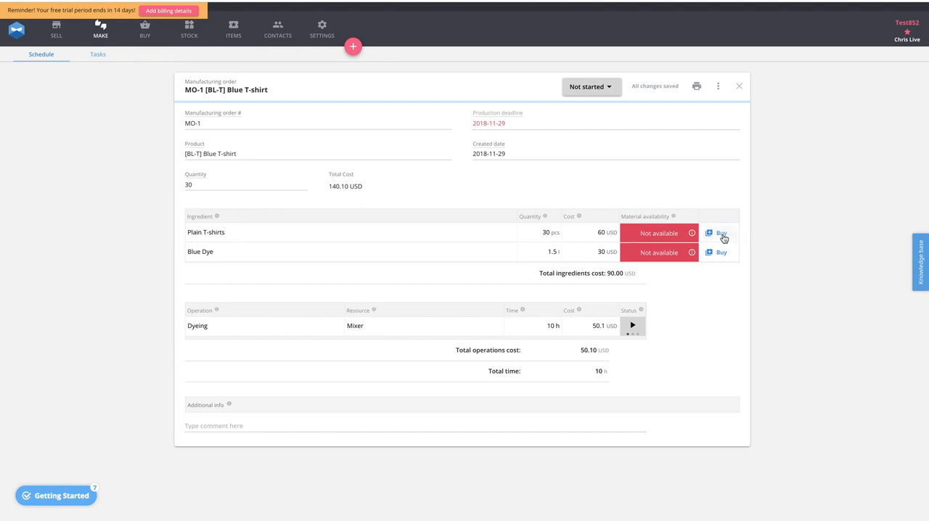
- Create a purchase order for the missing Plain T-shirts from a new supplier named Shirt Supplier
{"action": "left_click", "coordinate": [722, 234]}
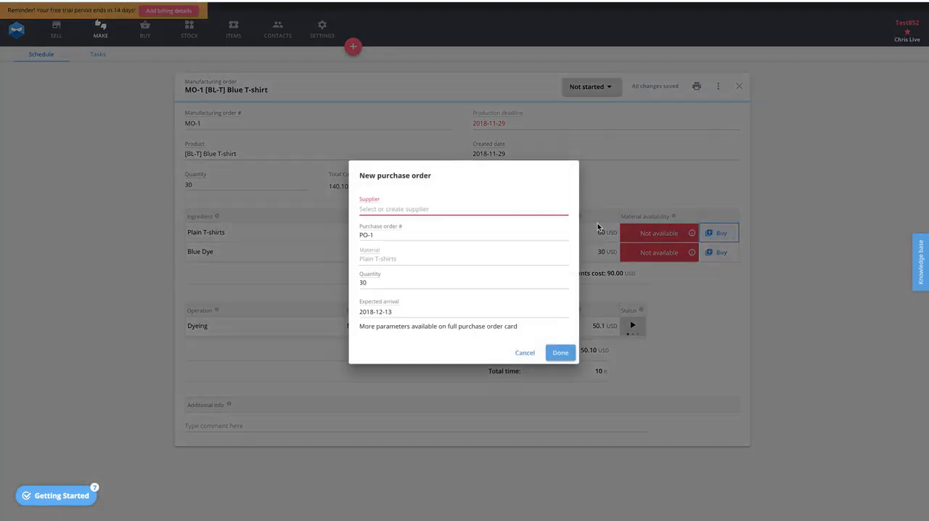
{"action": "left_click", "coordinate": [385, 208]}
{"action": "type", "text": "Shirt Supplier"}
{"action": "left_click", "coordinate": [401, 225]}
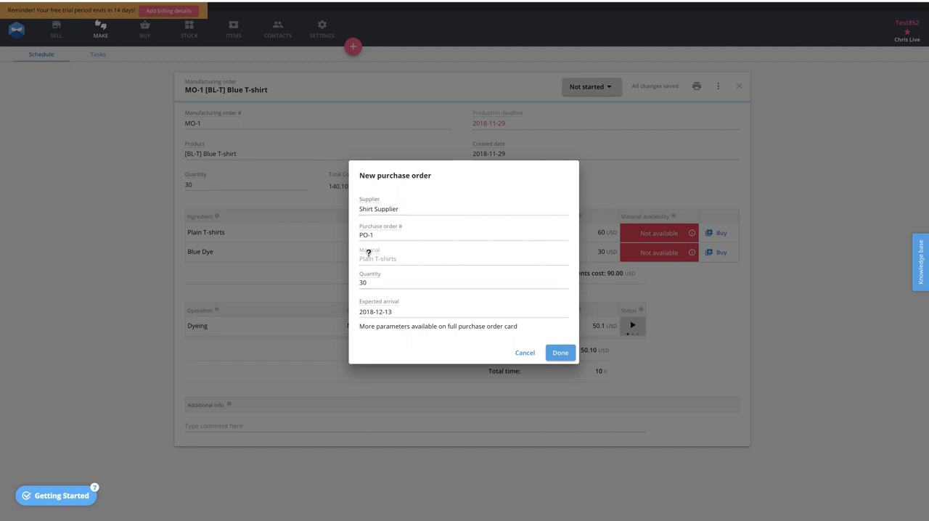
{"action": "left_click", "coordinate": [558, 354]}
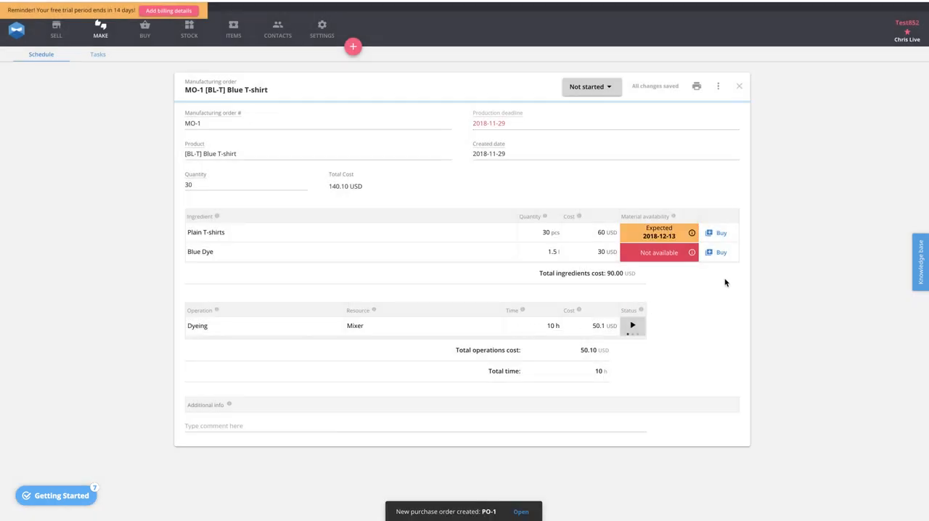
- Create a purchase order for Blue Dye from a new supplier named Paint Supplier, with a quantity of 5
{"action": "left_click", "coordinate": [721, 252]}
{"action": "left_click", "coordinate": [399, 210]}
{"action": "type", "text": "Paint "}
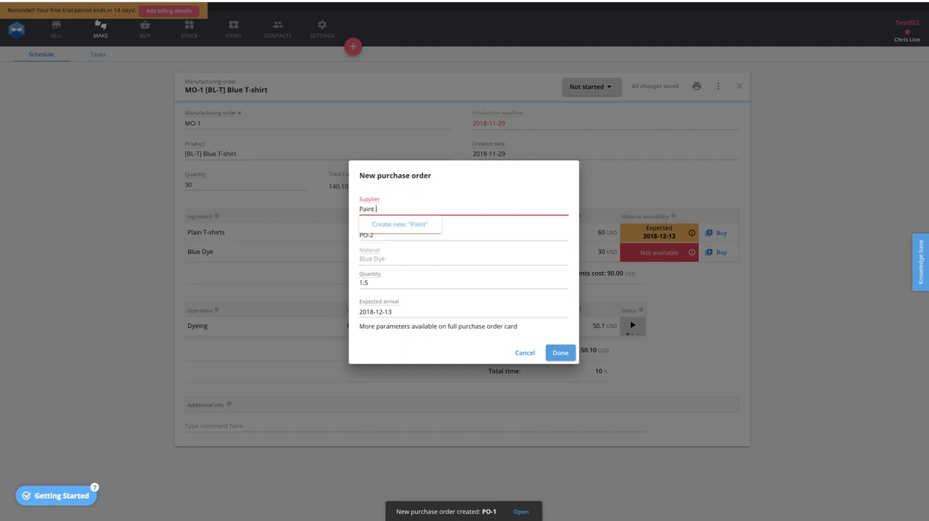
{"action": "type", "text": "Supplier"}
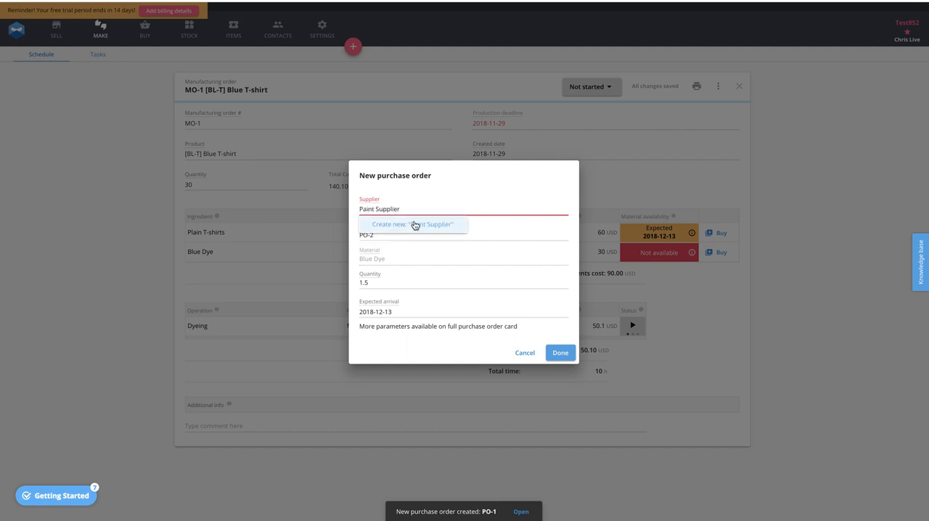
{"action": "left_click", "coordinate": [414, 225]}
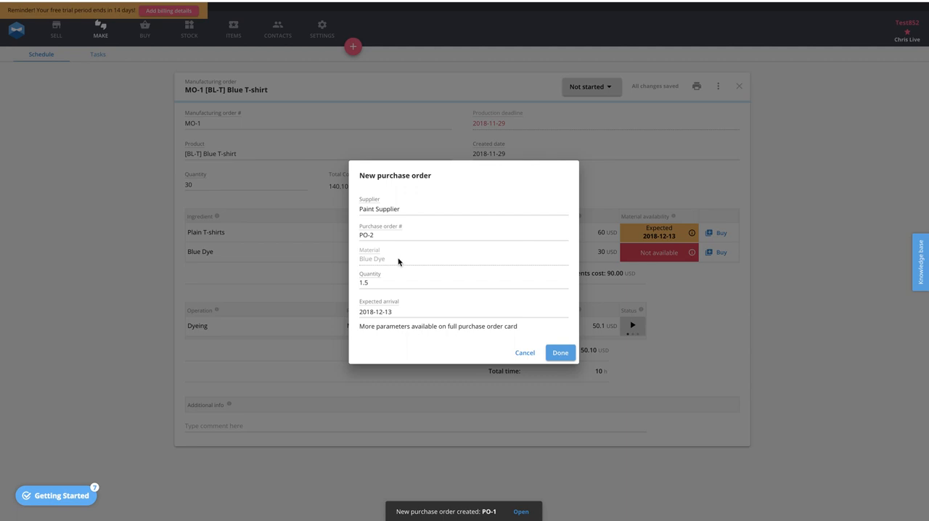
{"action": "left_click", "coordinate": [385, 282]}
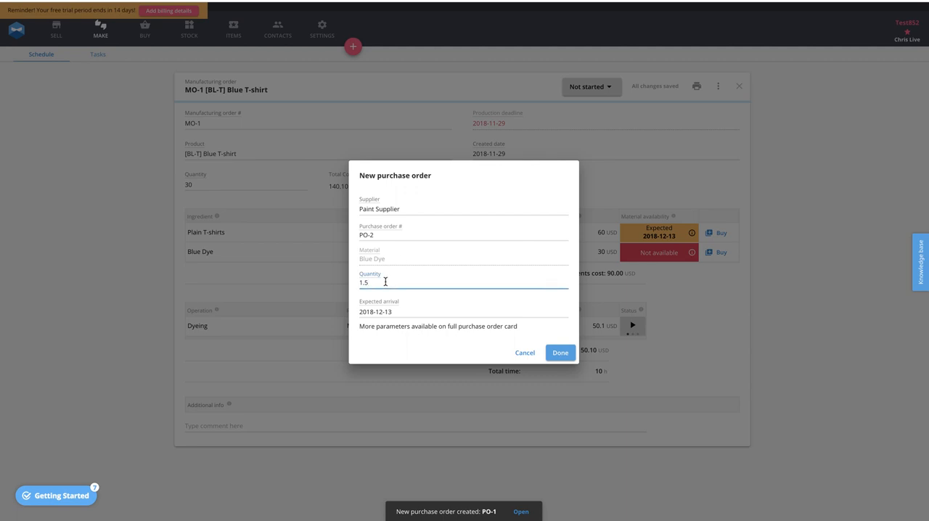
{"action": "key", "text": "BackSpace"}
{"action": "key", "text": "BackSpace"}
{"action": "type", "text": "5"}
{"action": "left_click", "coordinate": [561, 353]}
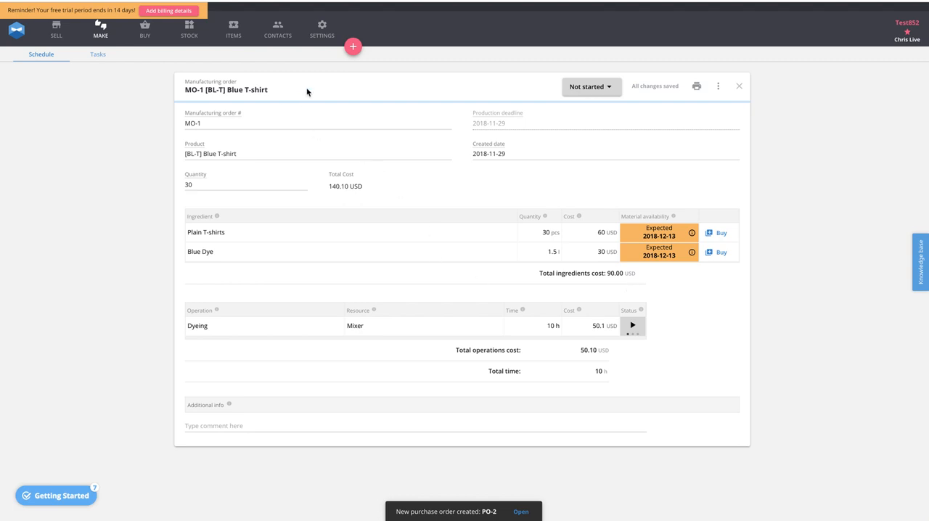
- Mark the open purchase orders from Shirt Supplier and Paint Supplier as received
{"action": "left_click", "coordinate": [146, 32]}
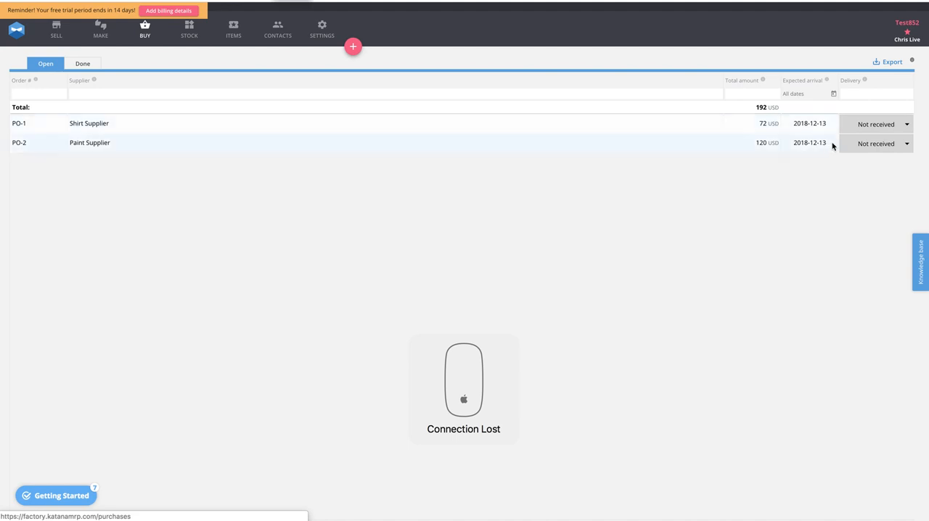
{"action": "left_click", "coordinate": [888, 126]}
{"action": "left_click", "coordinate": [871, 150]}
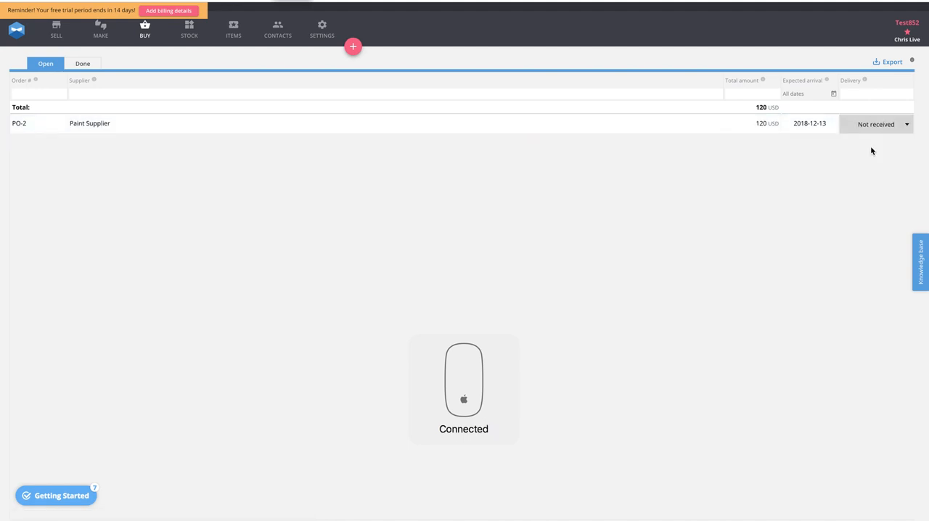
{"action": "left_click", "coordinate": [886, 125]}
{"action": "left_click", "coordinate": [874, 146]}
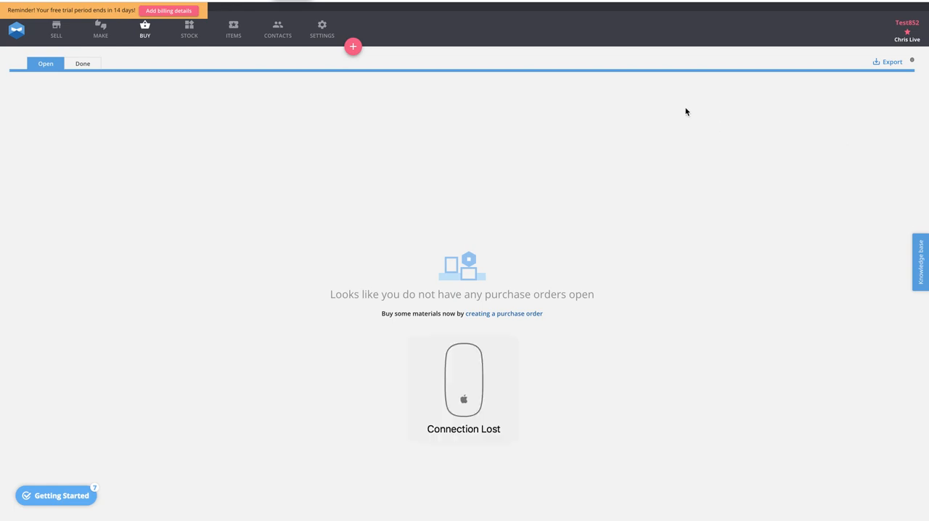
- Review the stock inventory, dismissing the Missing/Excess tip and narrowing the list to materials
{"action": "left_click", "coordinate": [190, 35]}
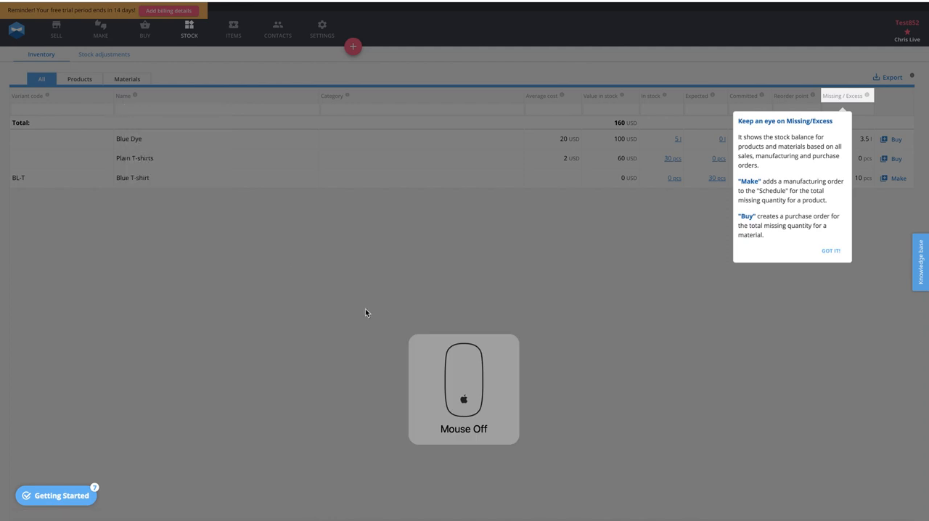
{"action": "left_click", "coordinate": [830, 251]}
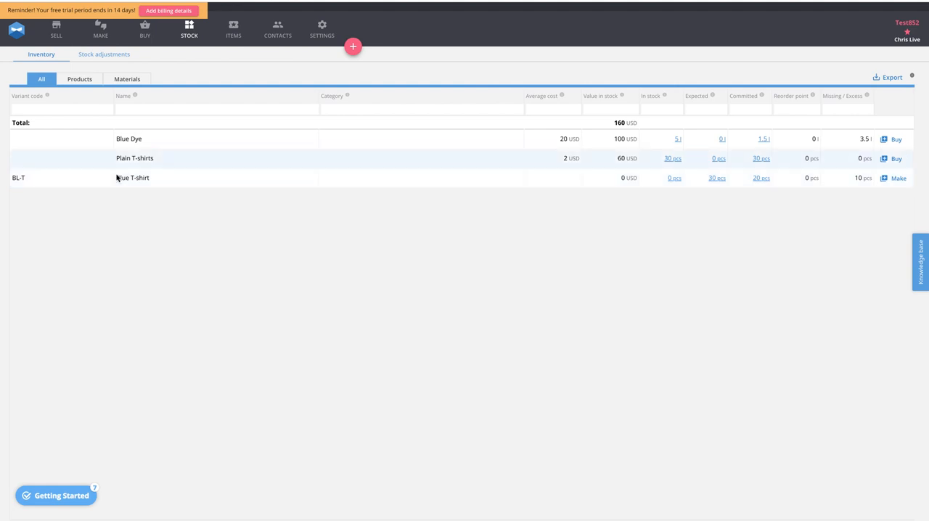
{"action": "left_click", "coordinate": [127, 78]}
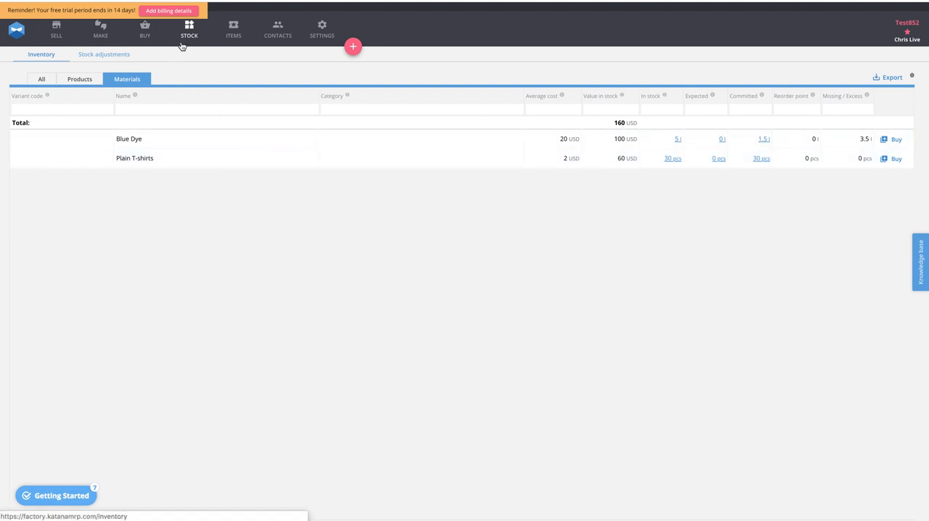
- Check the manufacturing schedule and the Tradegecko sales order linked to the Blue T-shirt job, and return to the schedule
{"action": "left_click", "coordinate": [101, 35]}
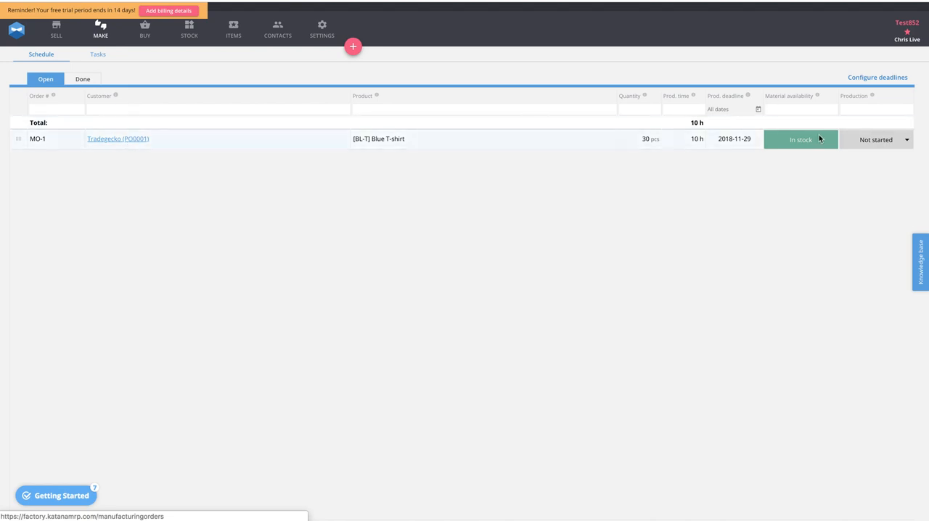
{"action": "left_click", "coordinate": [102, 138]}
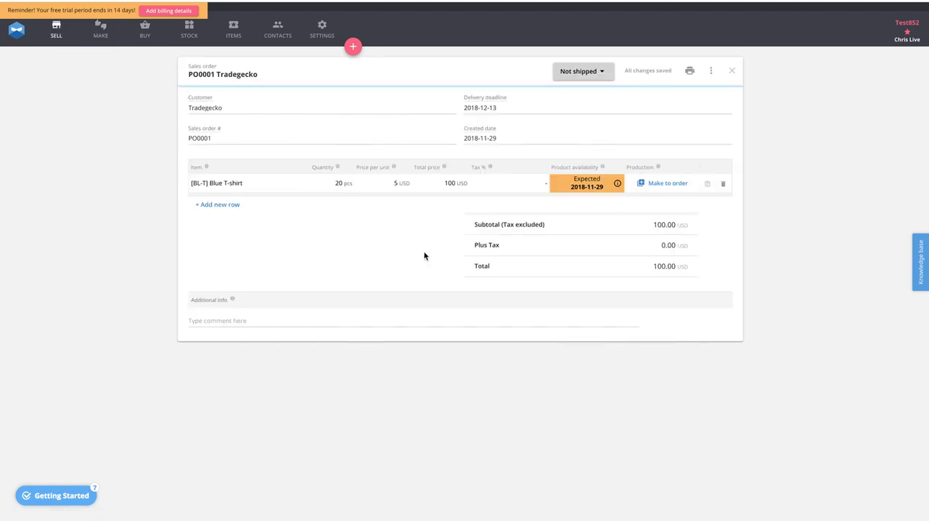
{"action": "left_click", "coordinate": [100, 30]}
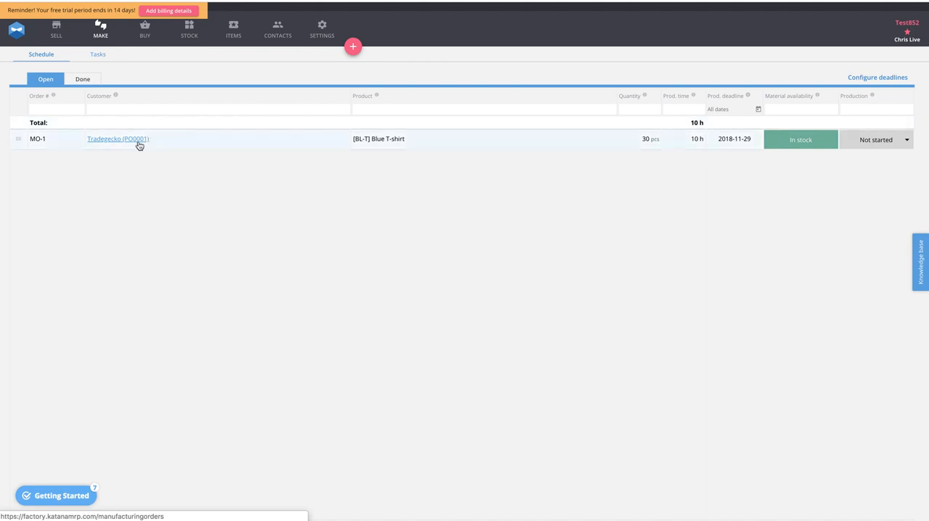
- Set the Blue T-shirt manufacturing order's production status to Work in progress and, finally, to Done
{"action": "left_click", "coordinate": [874, 141]}
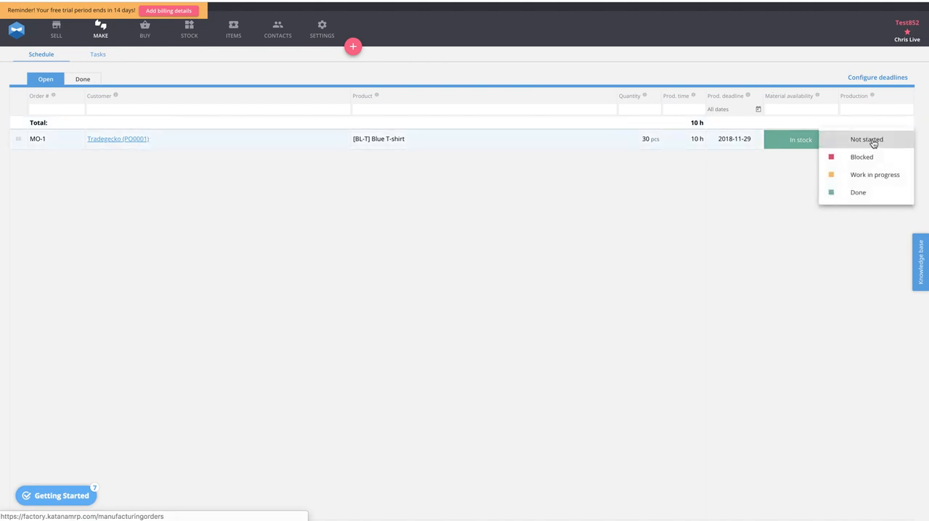
{"action": "left_click", "coordinate": [857, 178]}
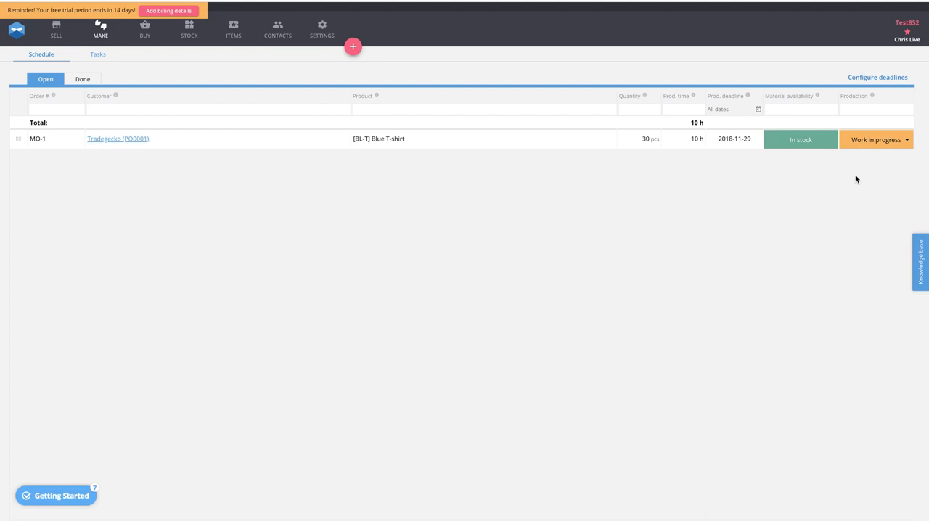
{"action": "left_click", "coordinate": [873, 144]}
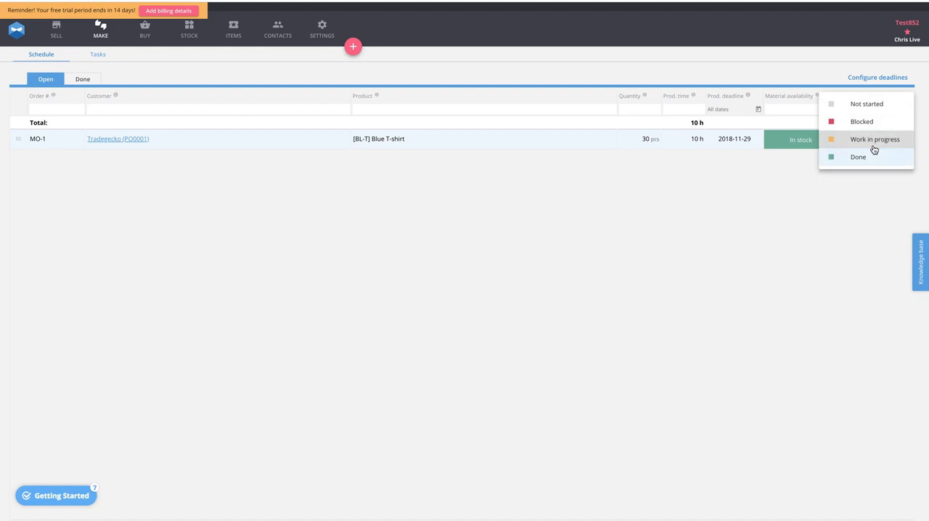
{"action": "left_click", "coordinate": [854, 161]}
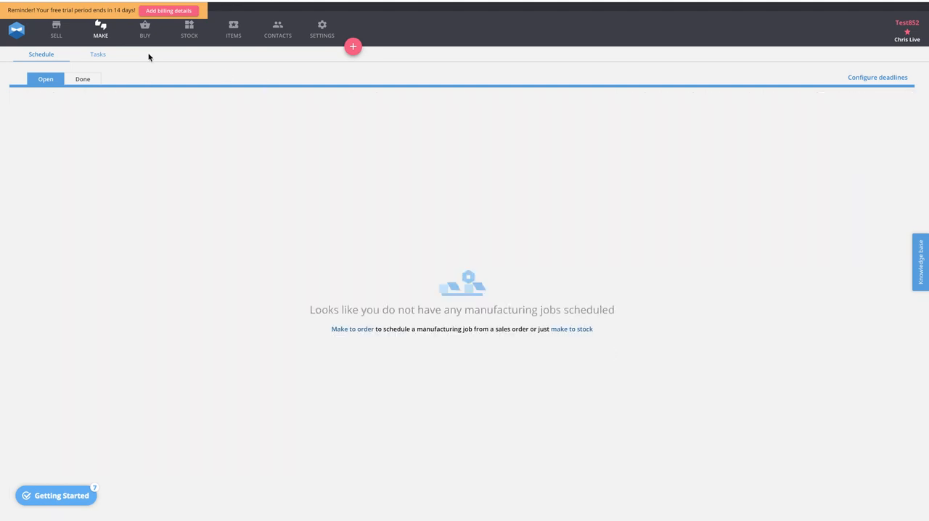
- Check the inventory levels of the Blue T-shirt and its materials after production
{"action": "left_click", "coordinate": [191, 35]}
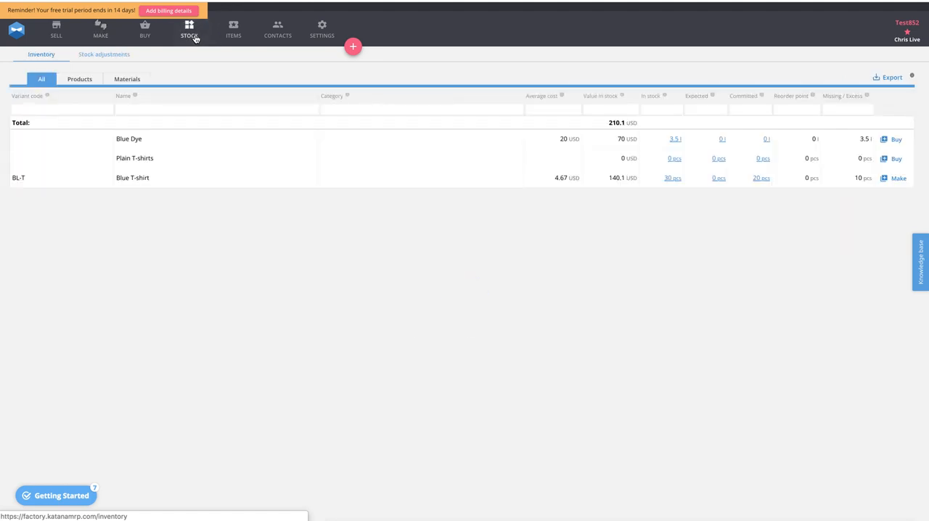
- Narrow the stock inventory to products, and mark the open Tradegecko sales order's delivery as Delivered
{"action": "left_click", "coordinate": [74, 83]}
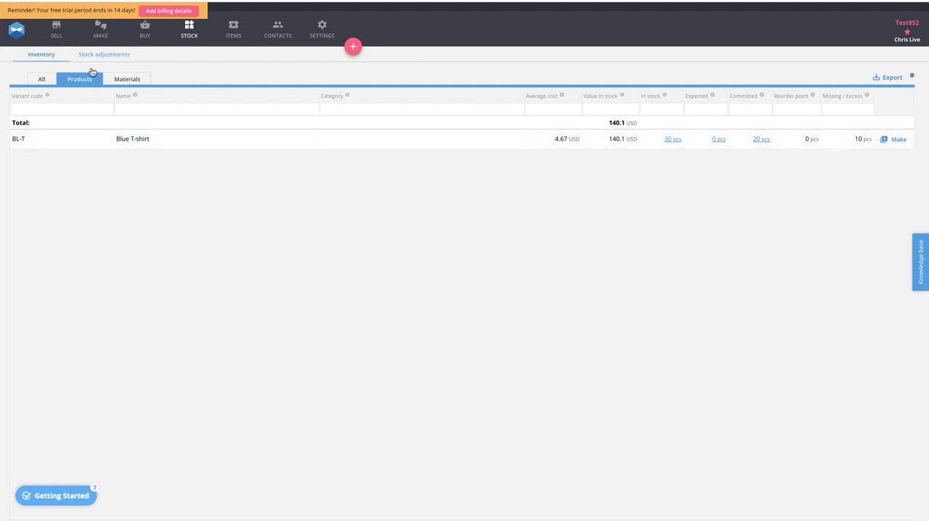
{"action": "left_click", "coordinate": [57, 33]}
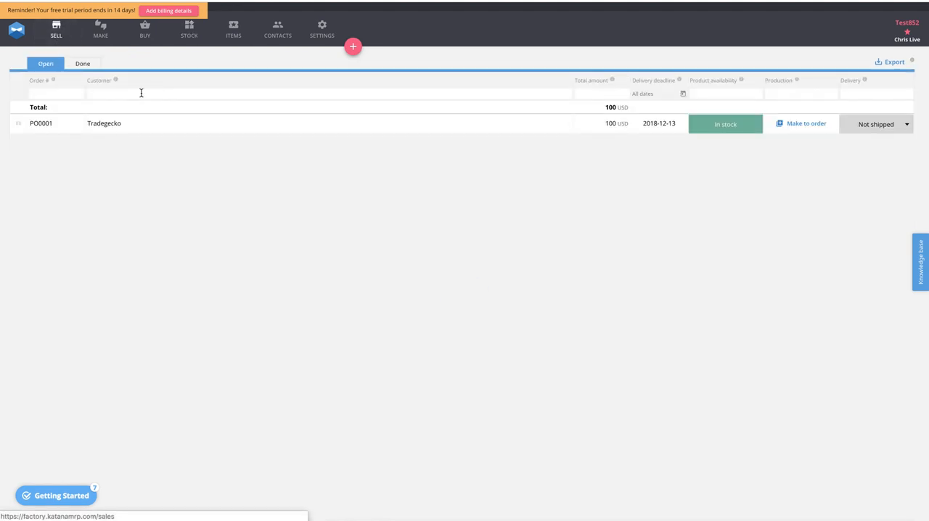
{"action": "left_click", "coordinate": [868, 125]}
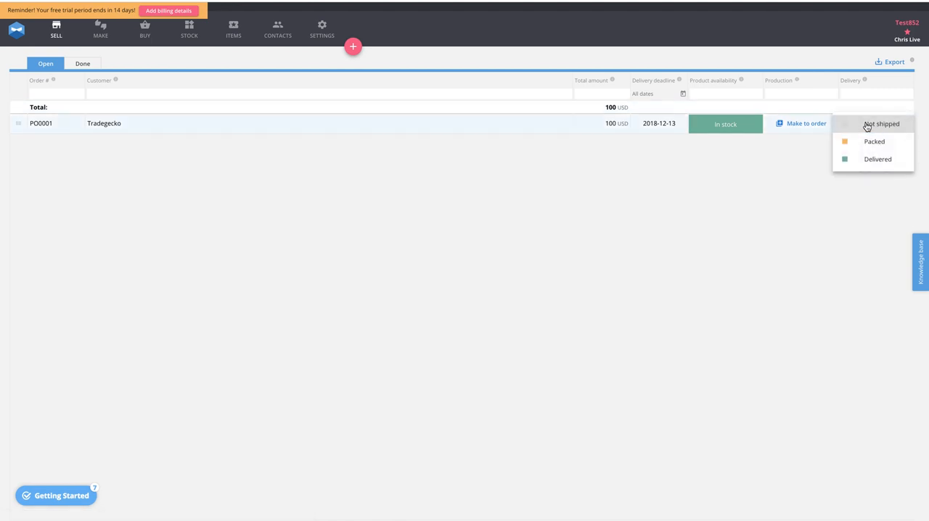
{"action": "left_click", "coordinate": [876, 159]}
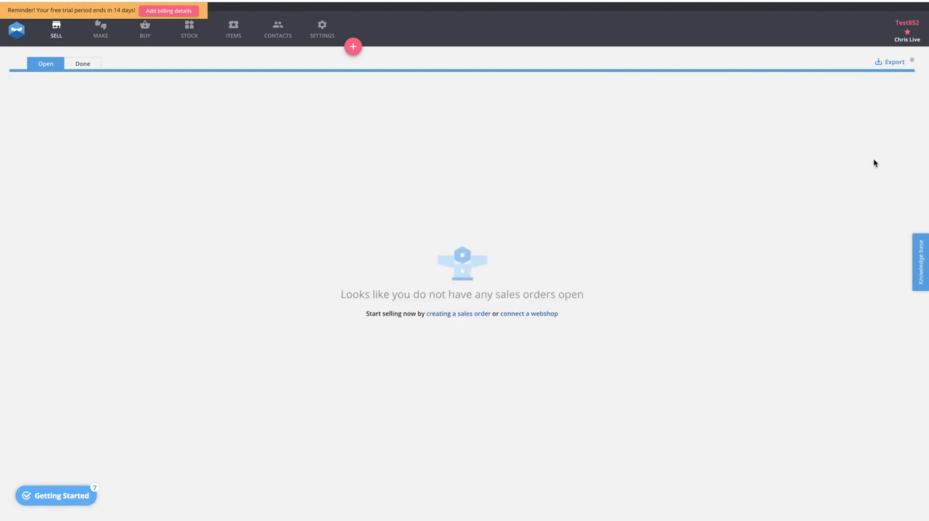
- Check the Blue T-shirt's commitments and stock movements in the product inventory, restore the full item list and return to the sales orders
{"action": "left_click", "coordinate": [190, 35]}
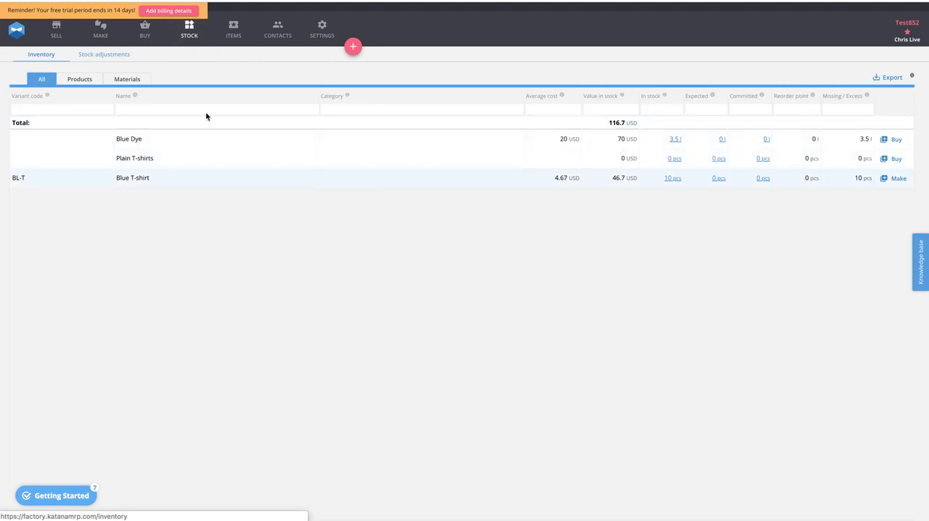
{"action": "left_click", "coordinate": [79, 79]}
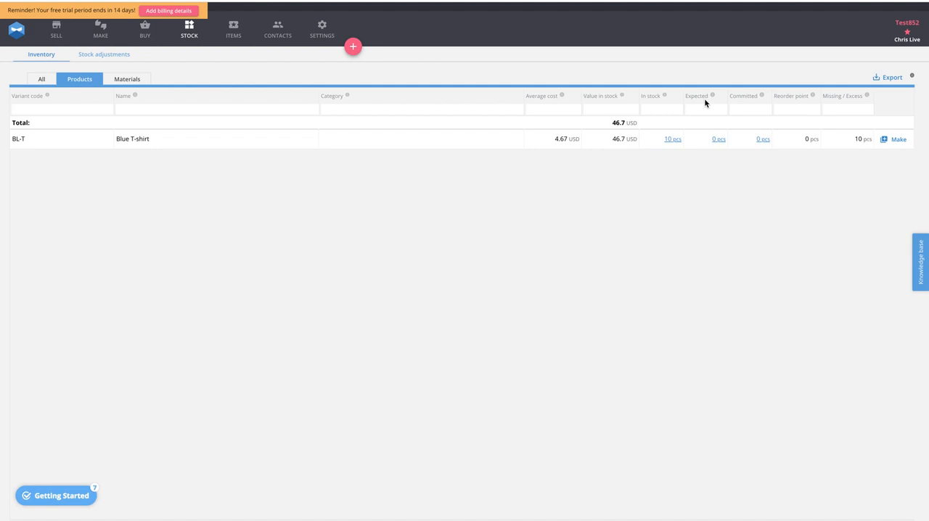
{"action": "left_click", "coordinate": [763, 139]}
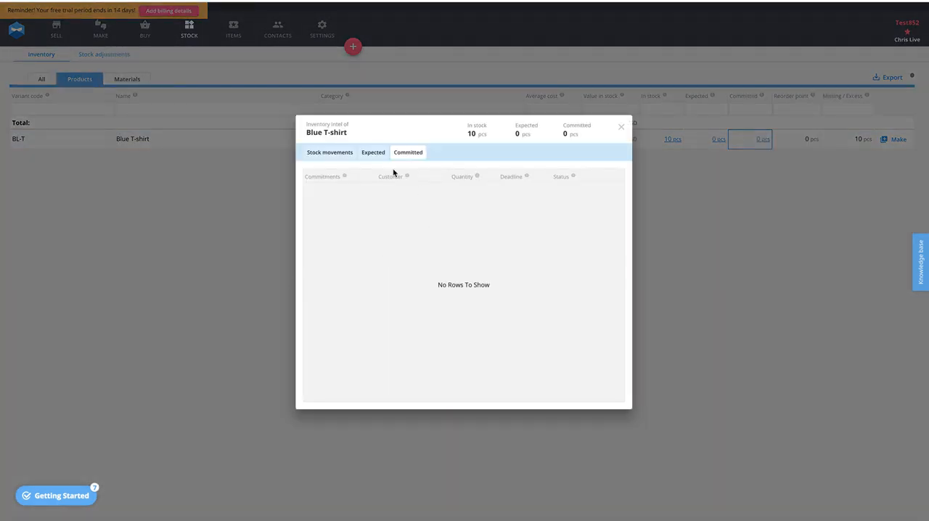
{"action": "left_click", "coordinate": [328, 156]}
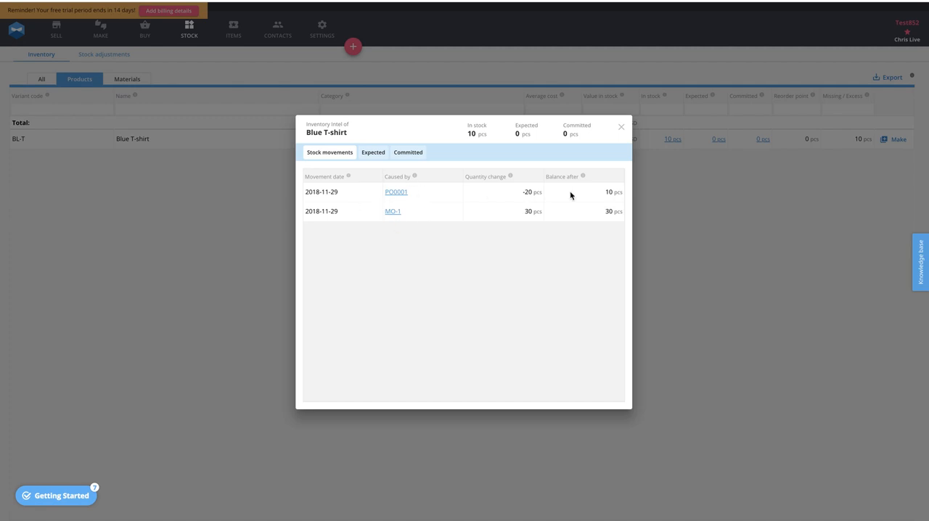
{"action": "left_click", "coordinate": [621, 128]}
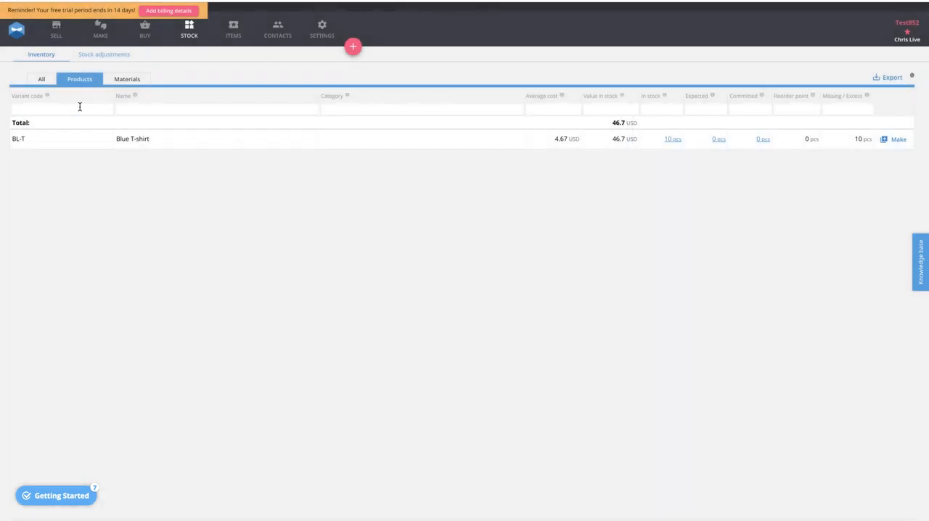
{"action": "left_click", "coordinate": [40, 79]}
{"action": "left_click", "coordinate": [56, 30]}
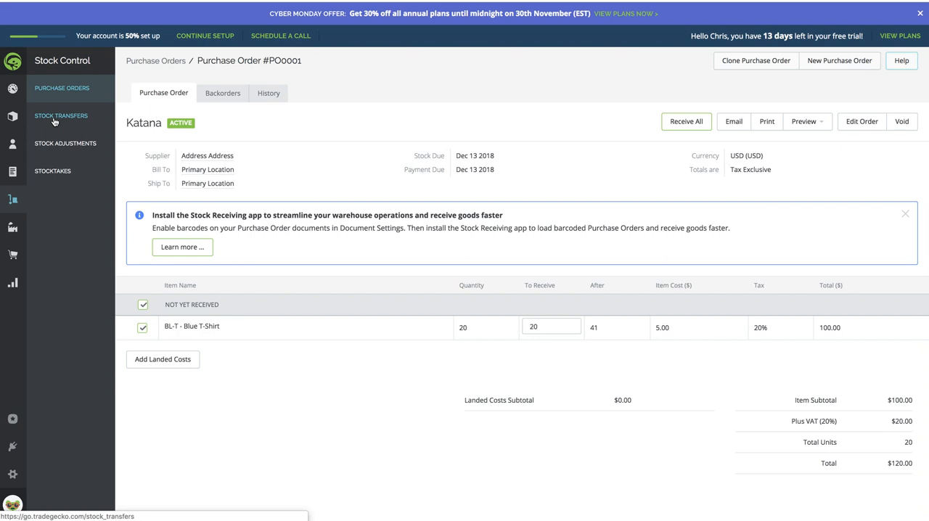
- Switch to TradeGecko, look at the active purchase orders and view the inventory's product list
{"action": "left_click", "coordinate": [12, 206]}
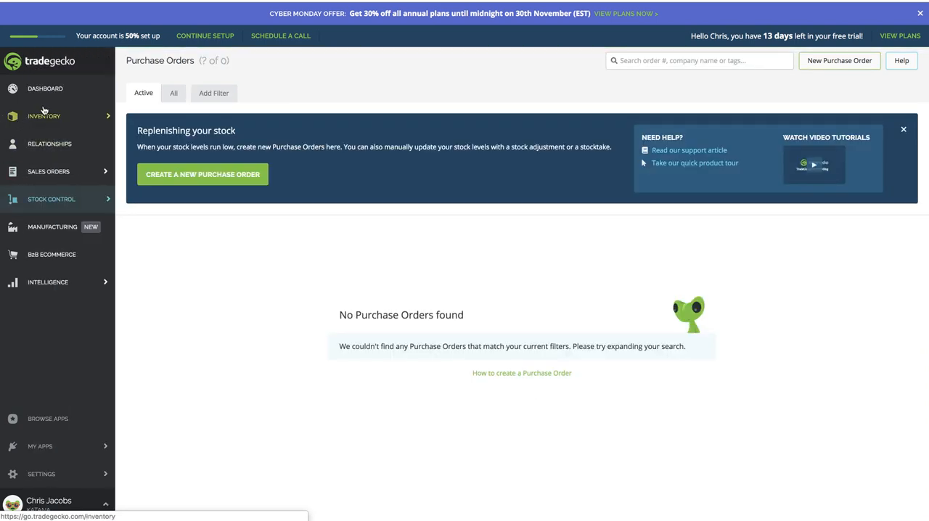
{"action": "left_click", "coordinate": [44, 114]}
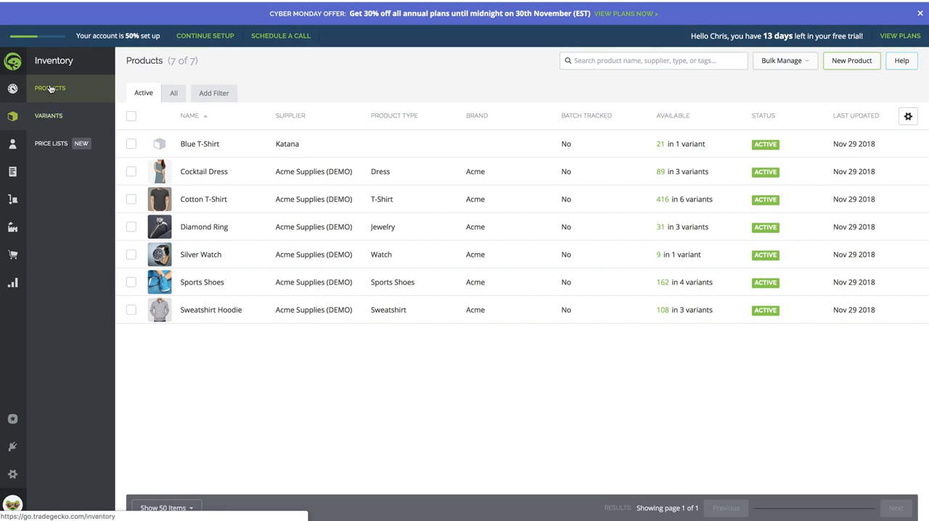